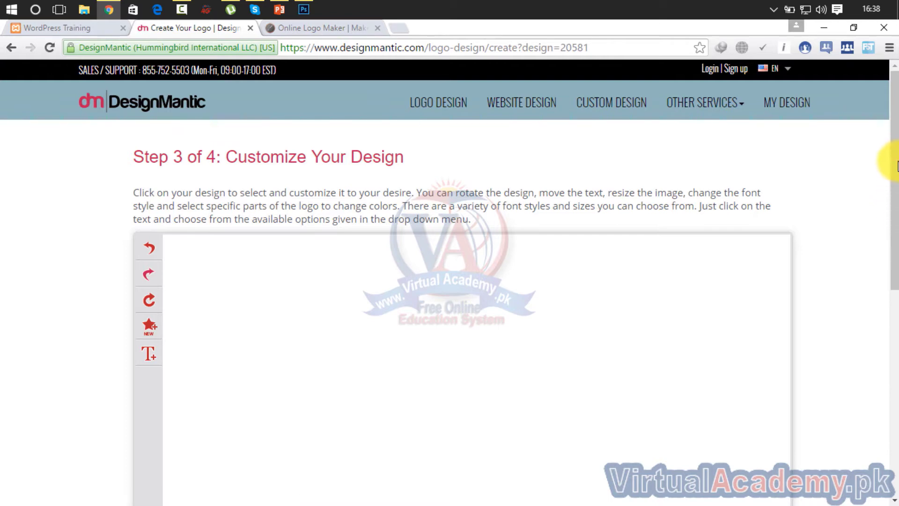
Step: Add the Virtual Academy globe logo design to the wishlist and request its download
left_click_drag(895, 161, 896, 334)
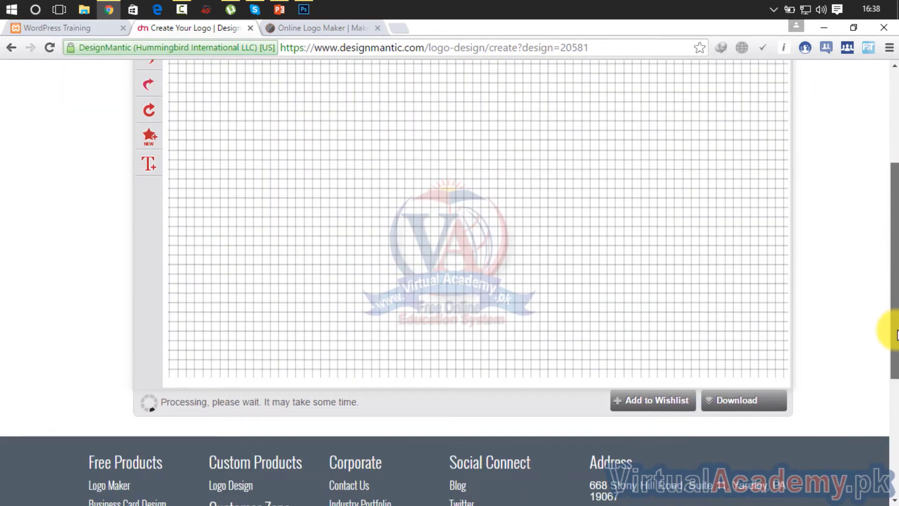
scroll(881, 223, "up", 4)
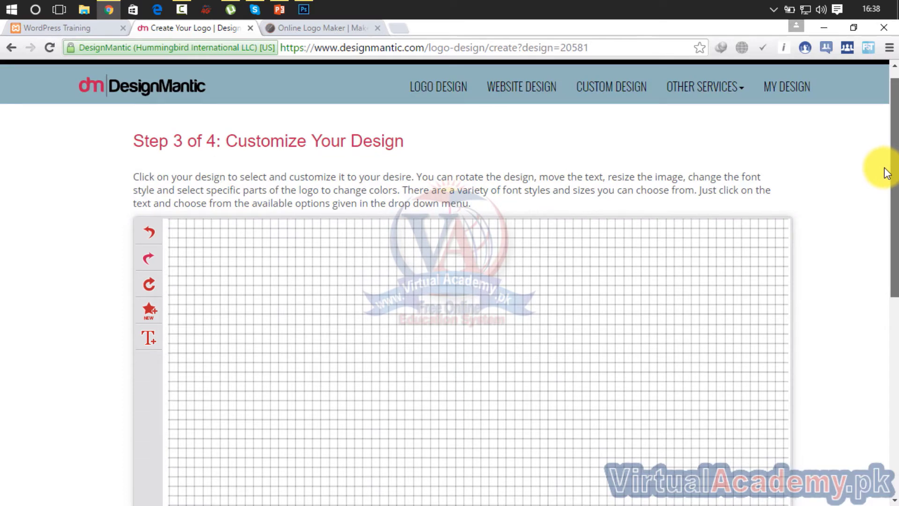
scroll(884, 167, "down", 4)
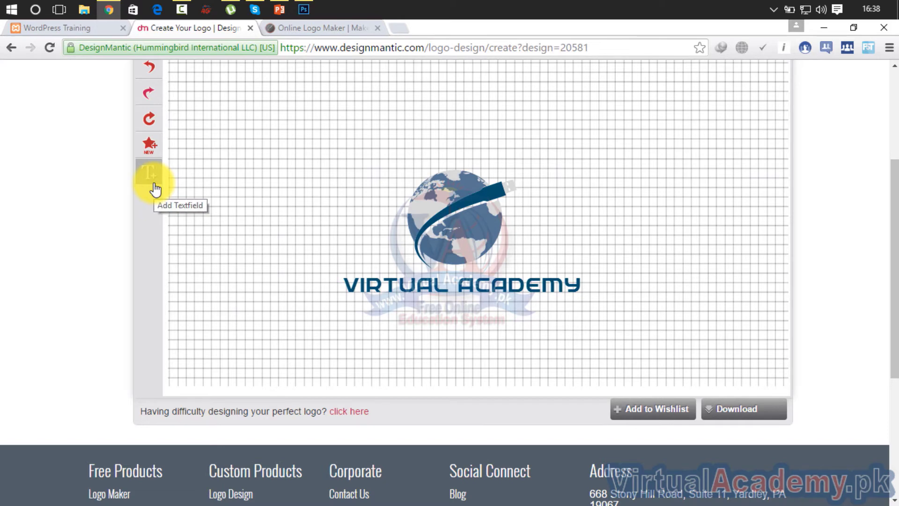
left_click(663, 415)
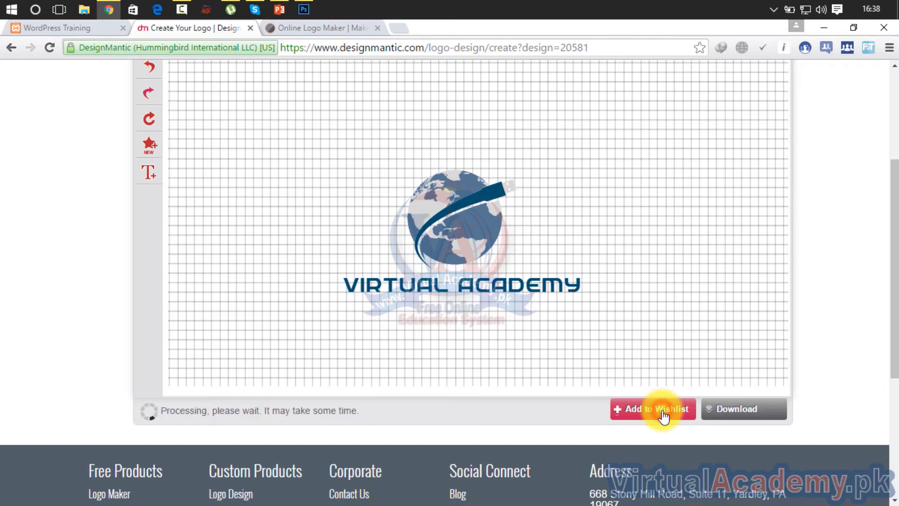
left_click(729, 411)
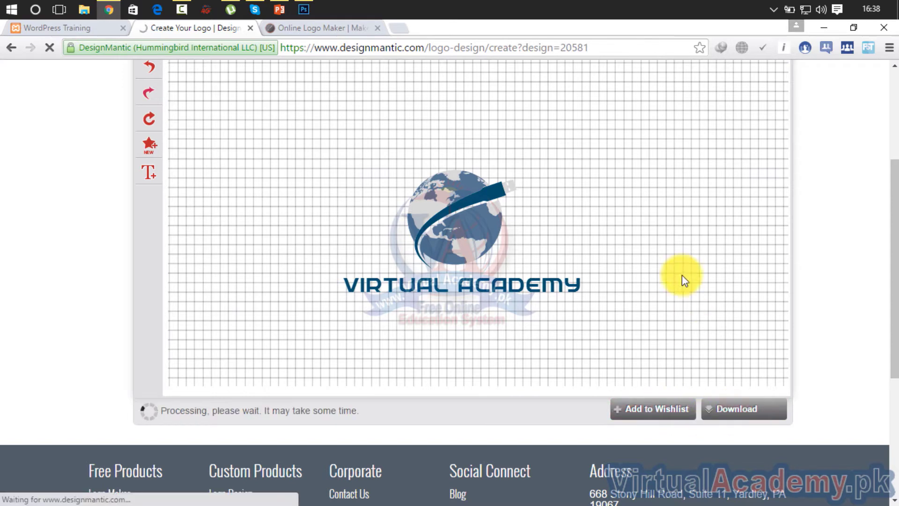
left_click(730, 413)
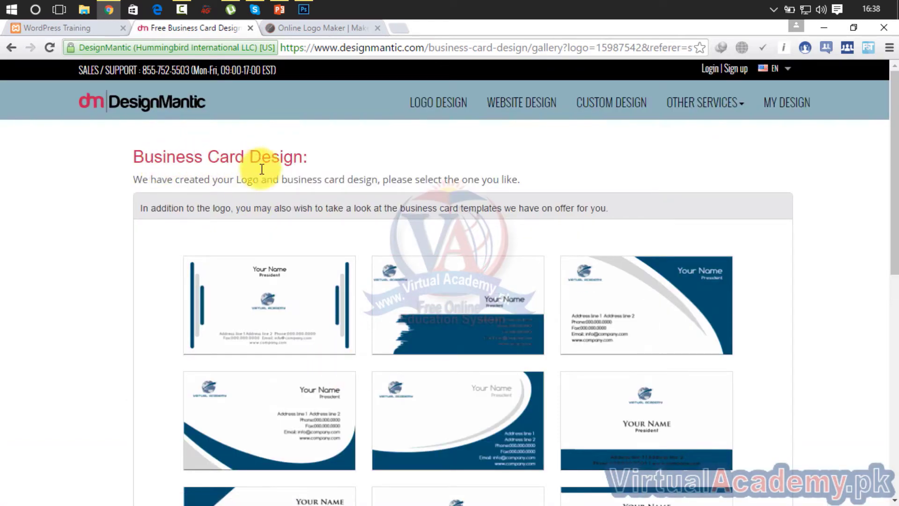
Step: Choose the business card template with the blue curved base and grey lower corner, and request its download
mouse_move(720, 294)
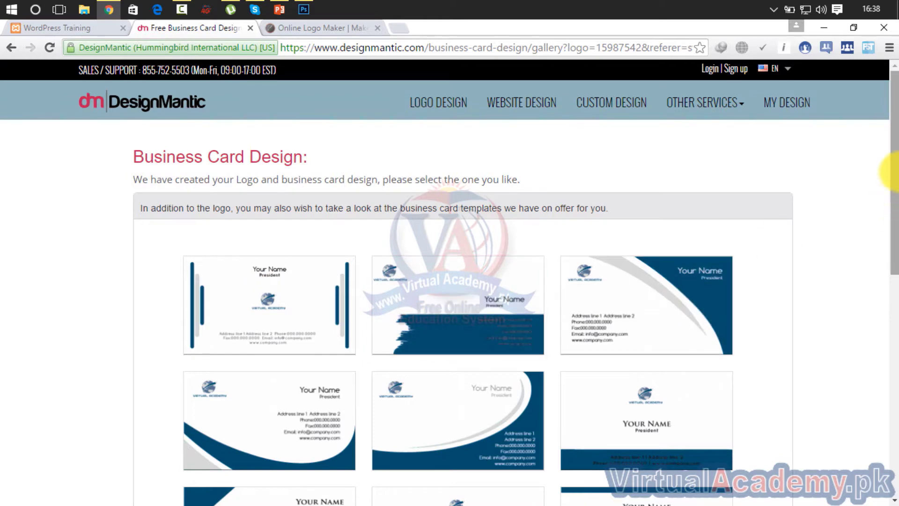
left_click_drag(892, 147, 893, 200)
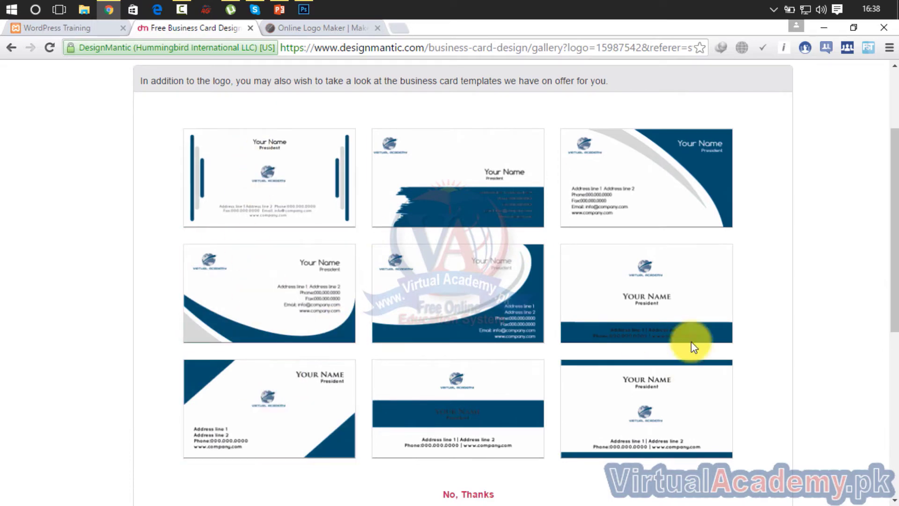
left_click_drag(892, 230, 892, 274)
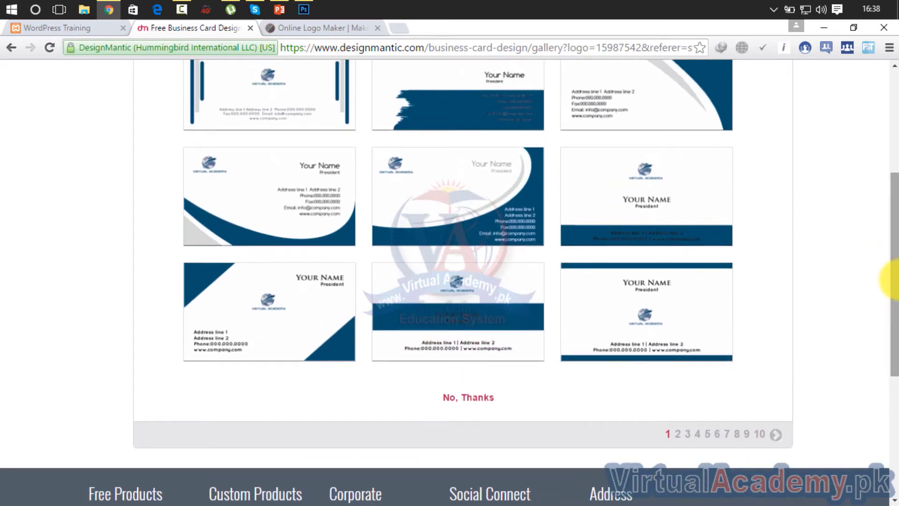
left_click(284, 203)
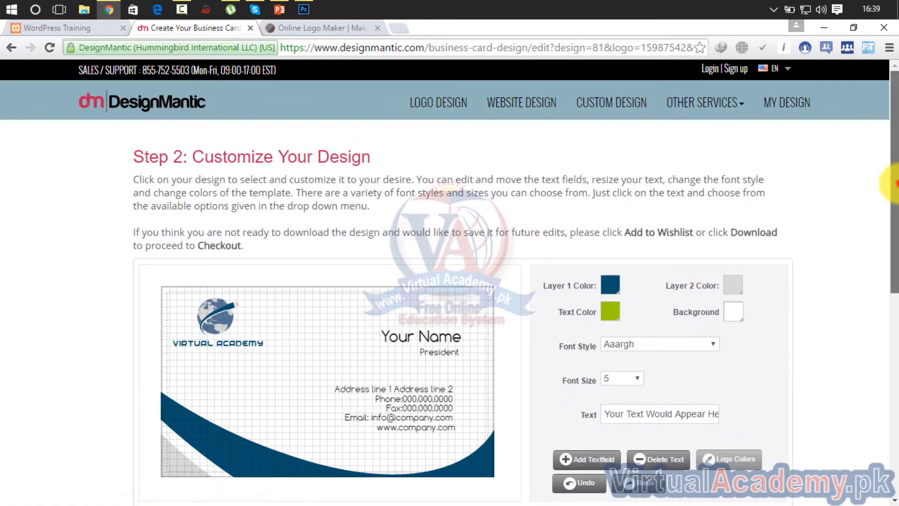
left_click_drag(892, 185, 892, 257)
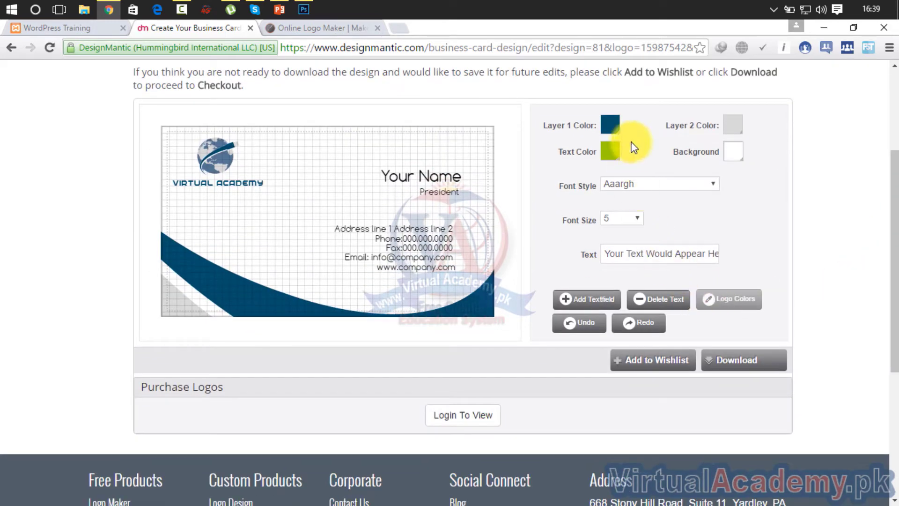
left_click(734, 366)
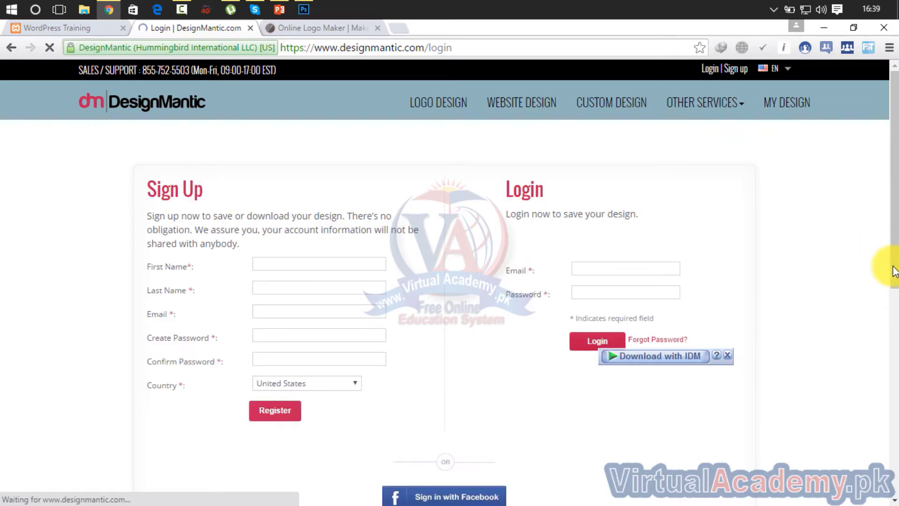
Step: Review the fields required by the sign-up form and close the DesignMantic page
left_click_drag(892, 171, 896, 201)
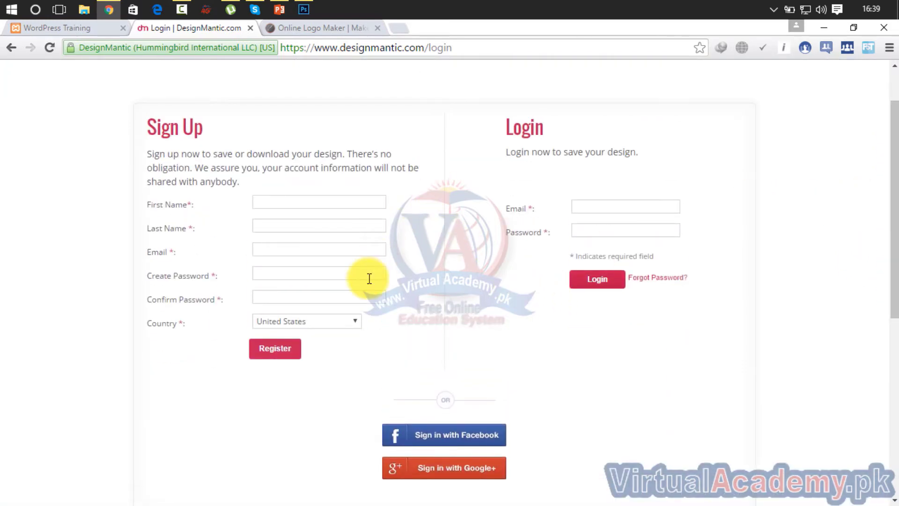
left_click(342, 200)
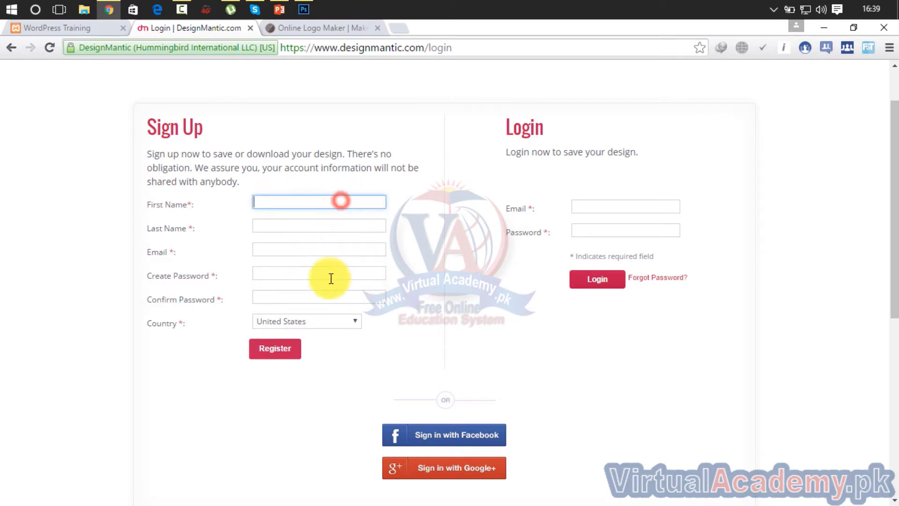
left_click(326, 301)
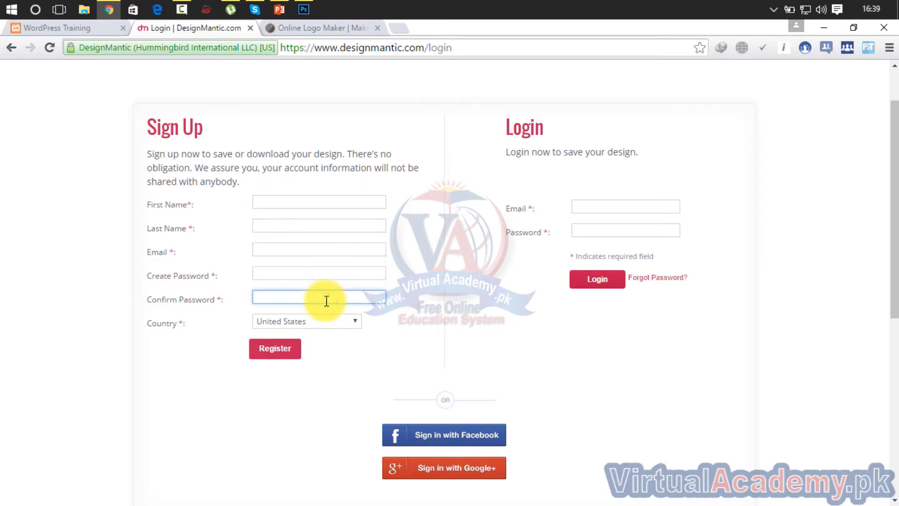
left_click(320, 274)
left_click(311, 250)
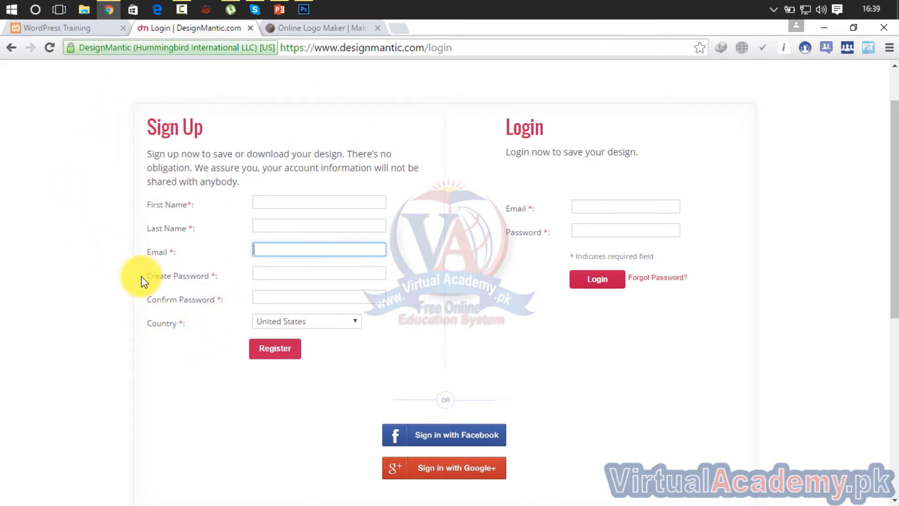
left_click(250, 31)
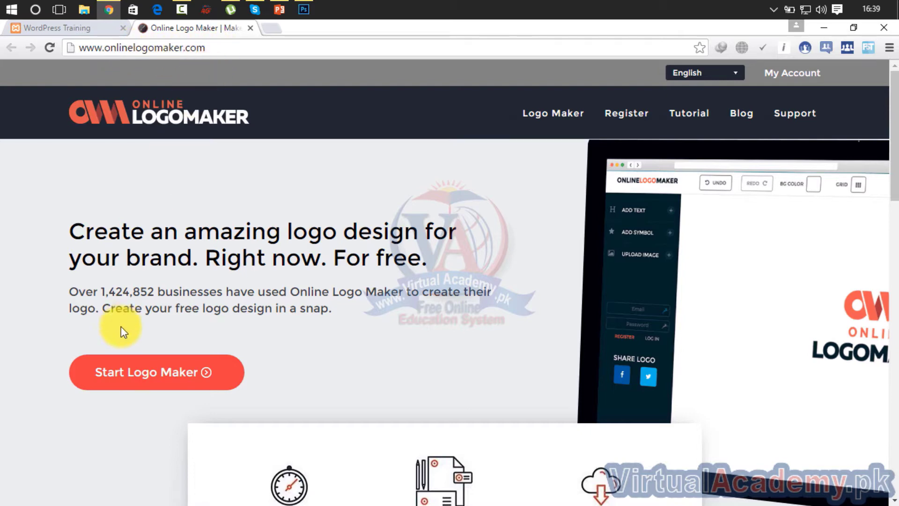
Step: Start the Online Logo Maker editor, add the blue graduation cap symbol from Education & Counselling, and place it beside the flame
left_click(164, 373)
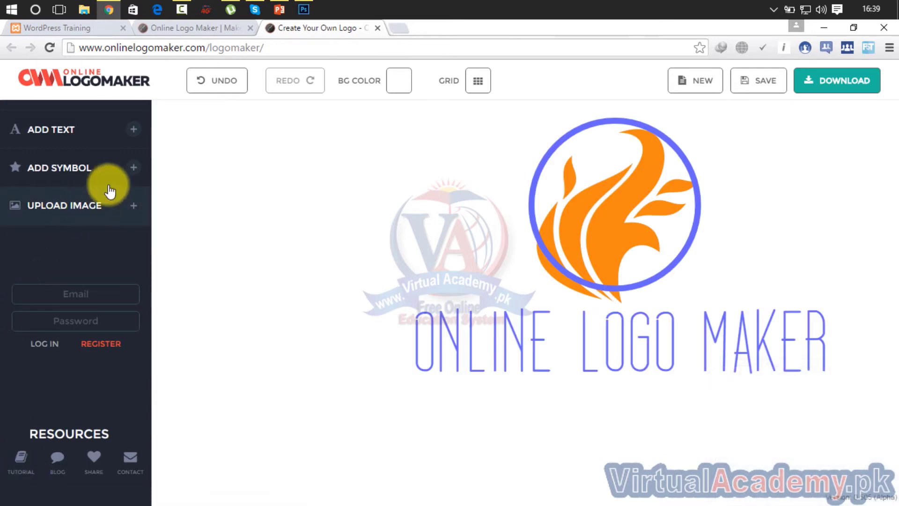
left_click(132, 169)
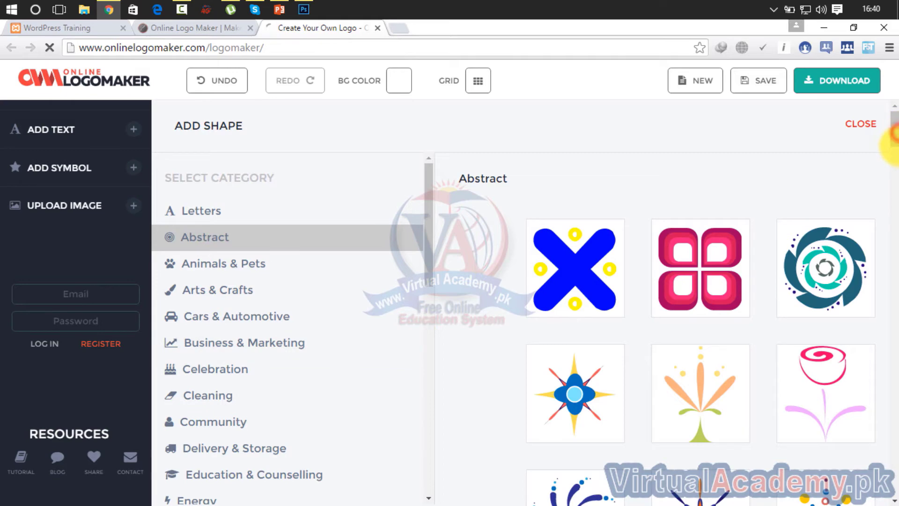
key("ctrl+a")
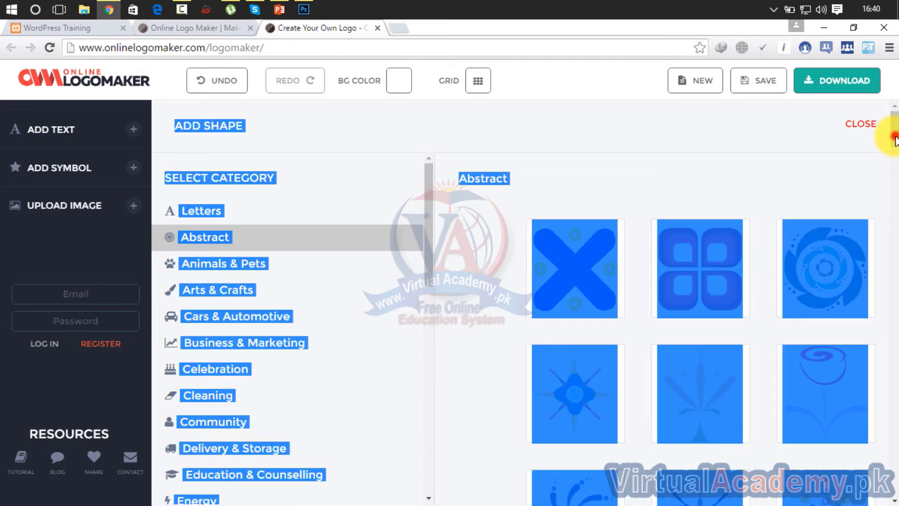
left_click(892, 141)
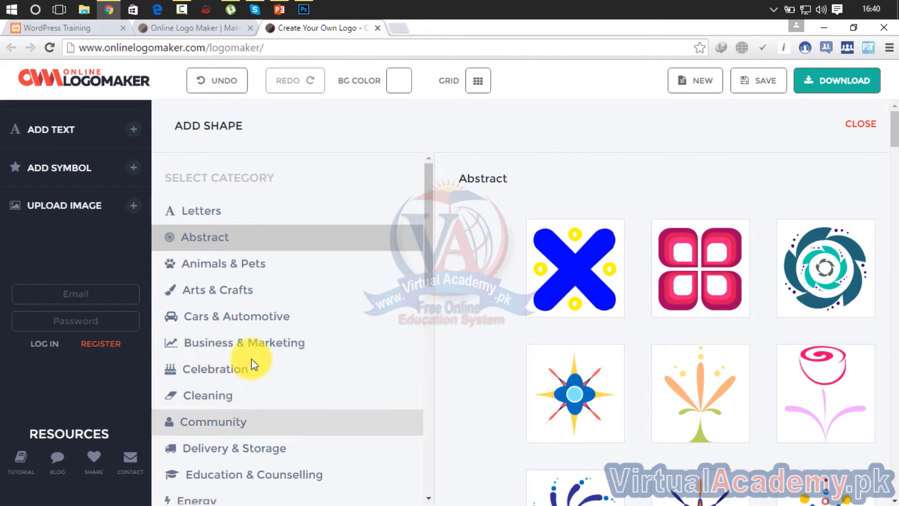
left_click(248, 474)
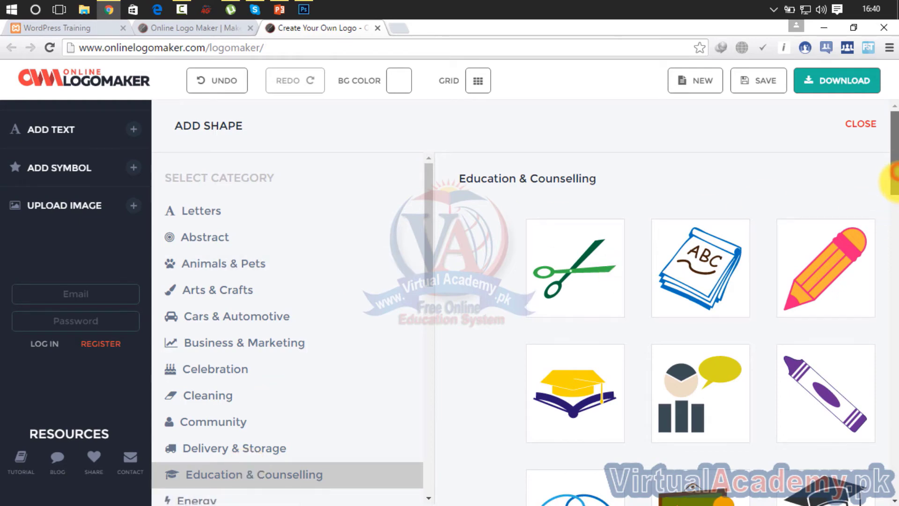
left_click_drag(895, 182, 894, 483)
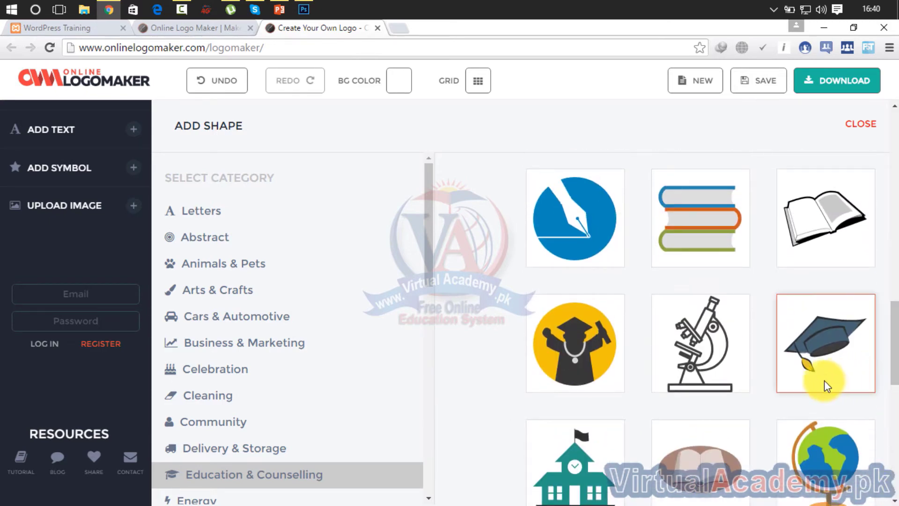
left_click(824, 380)
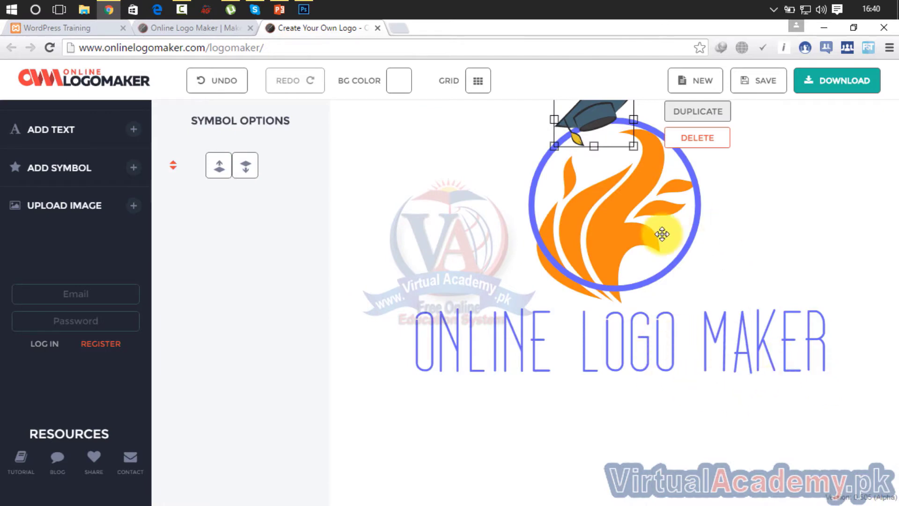
left_click_drag(609, 133, 501, 201)
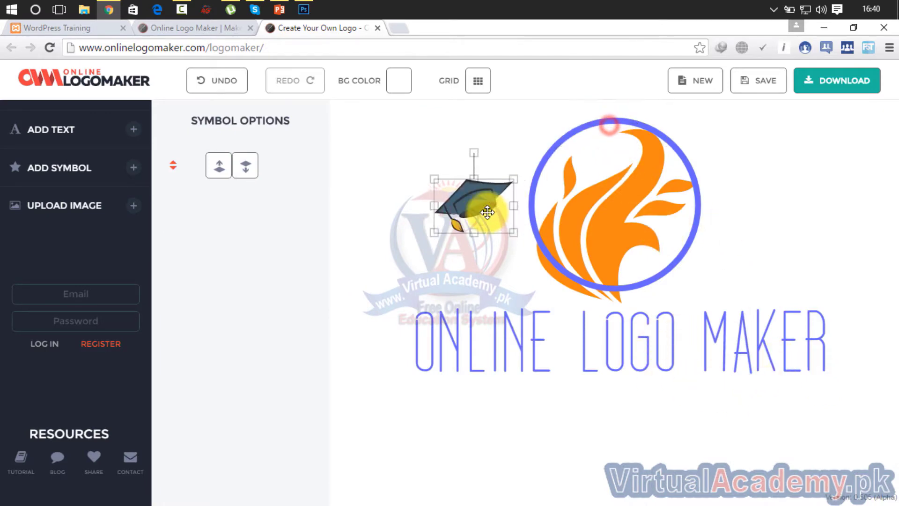
Step: Delete the circled flame symbol and the extra graduation cap from the logo
left_click(590, 201)
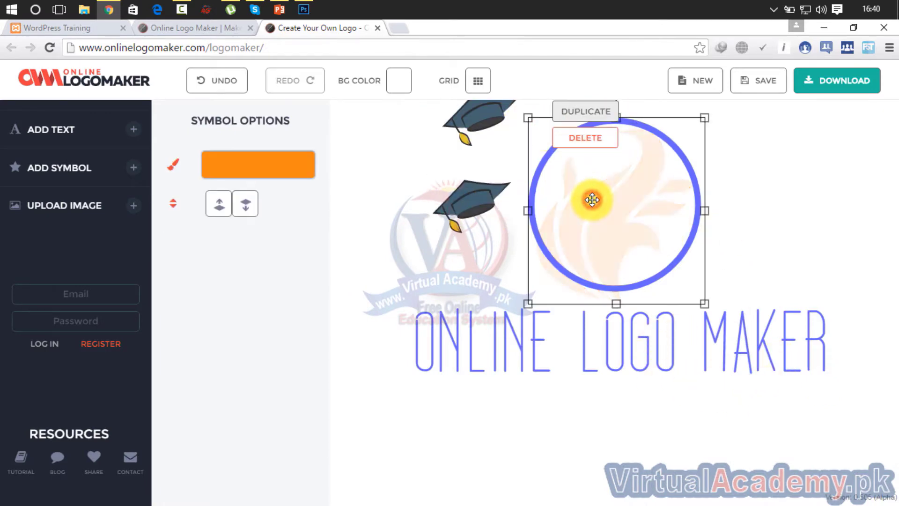
left_click_drag(592, 199, 621, 189)
left_click(763, 229)
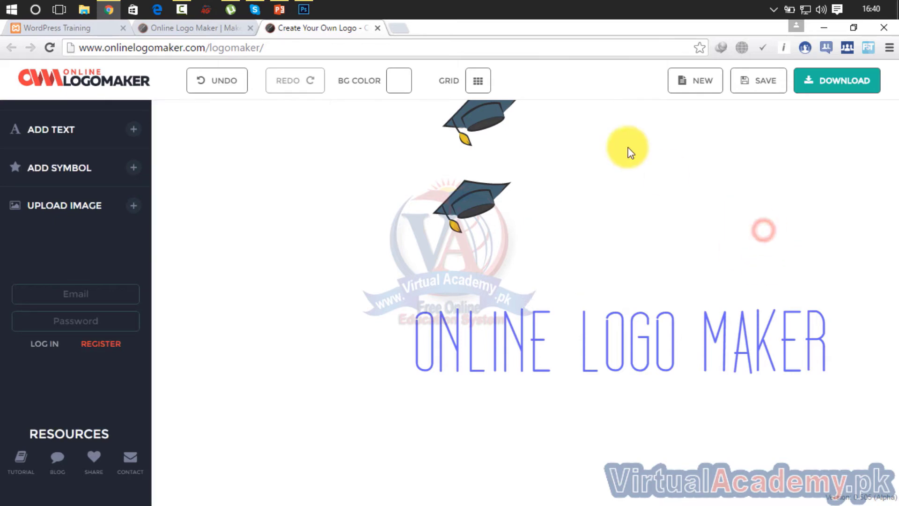
left_click(477, 115)
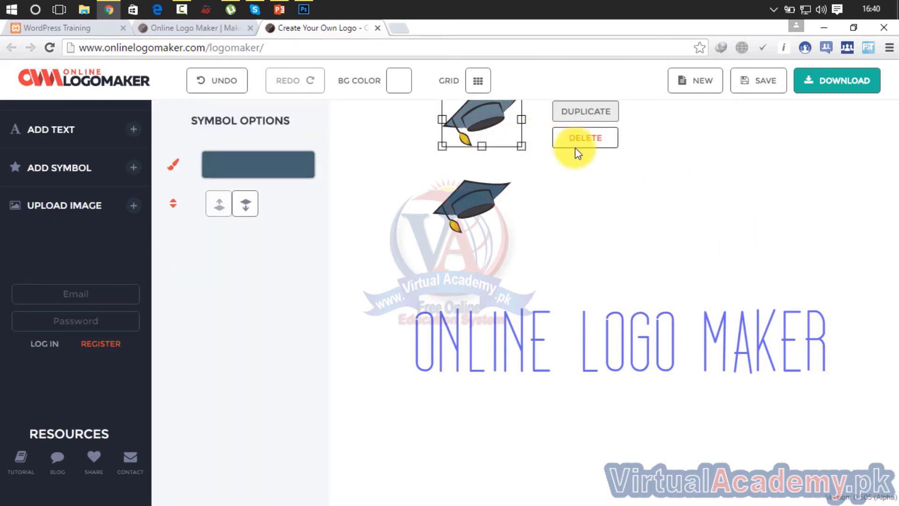
left_click(577, 152)
Step: Move the remaining graduation cap farther left and place the ONLINE LOGO MAKER text just beneath it
left_click_drag(467, 210, 415, 209)
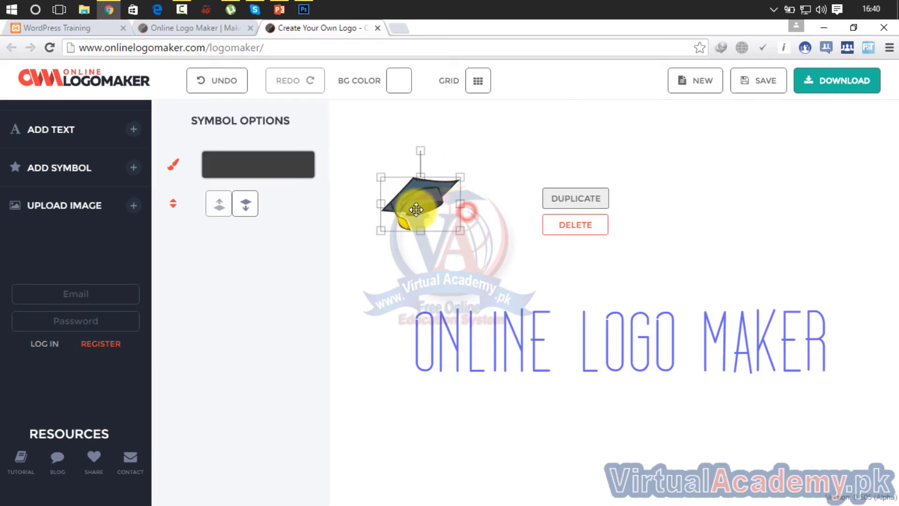
left_click_drag(487, 377, 428, 310)
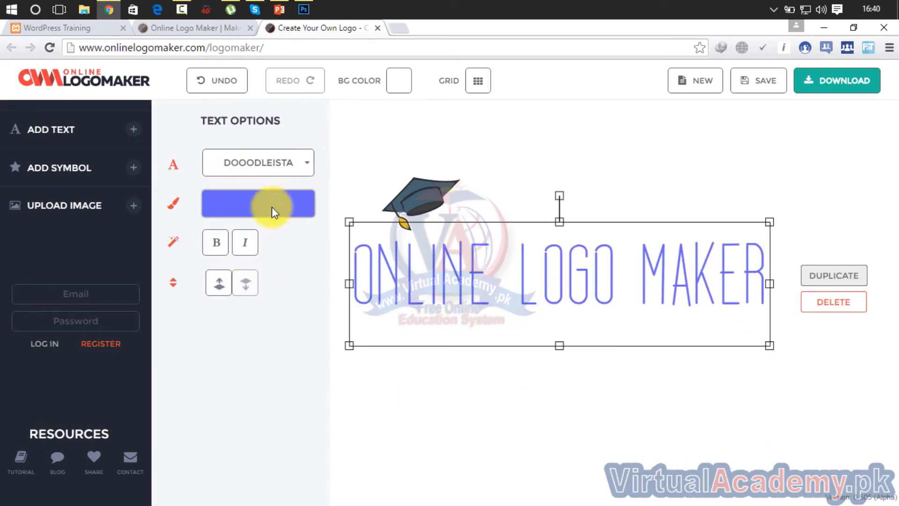
Step: Close the logo editor and the Online Logo Maker home page to return to the WordPress Training site
left_click(377, 30)
left_click(511, 125)
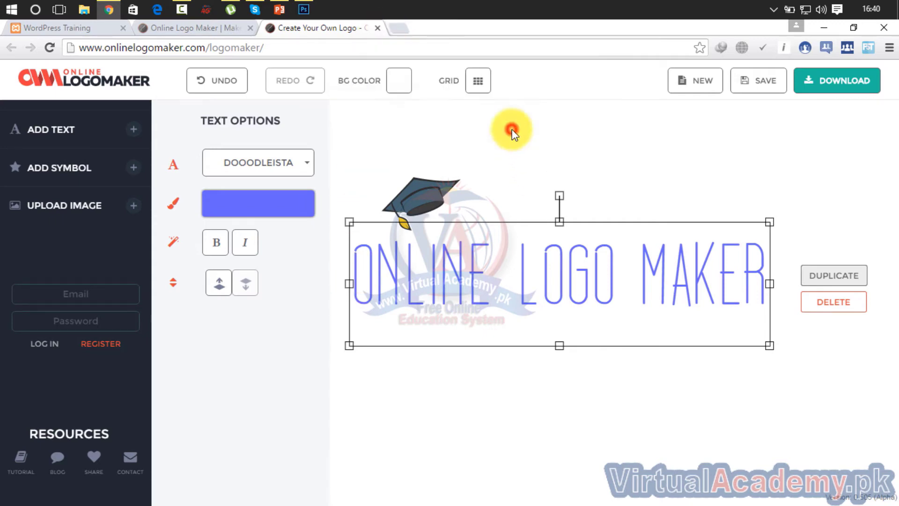
left_click(250, 29)
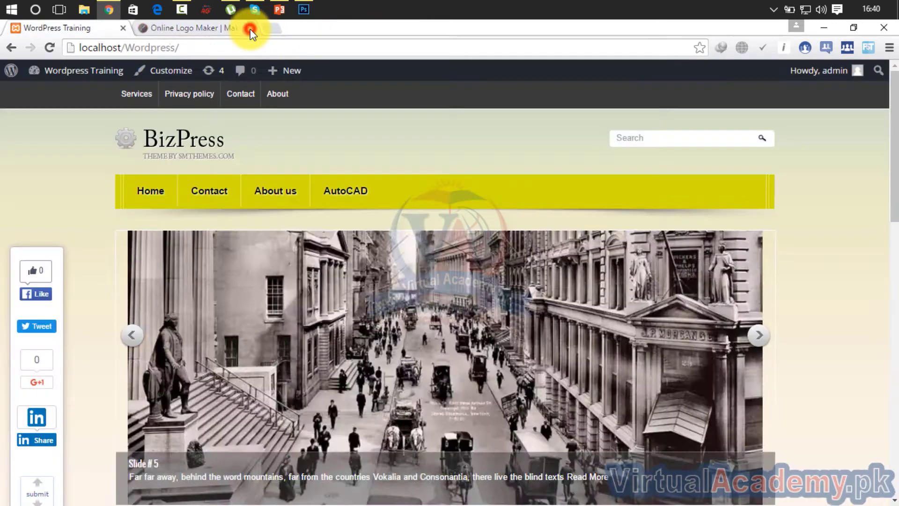
Step: Switch to Photoshop
left_click(303, 10)
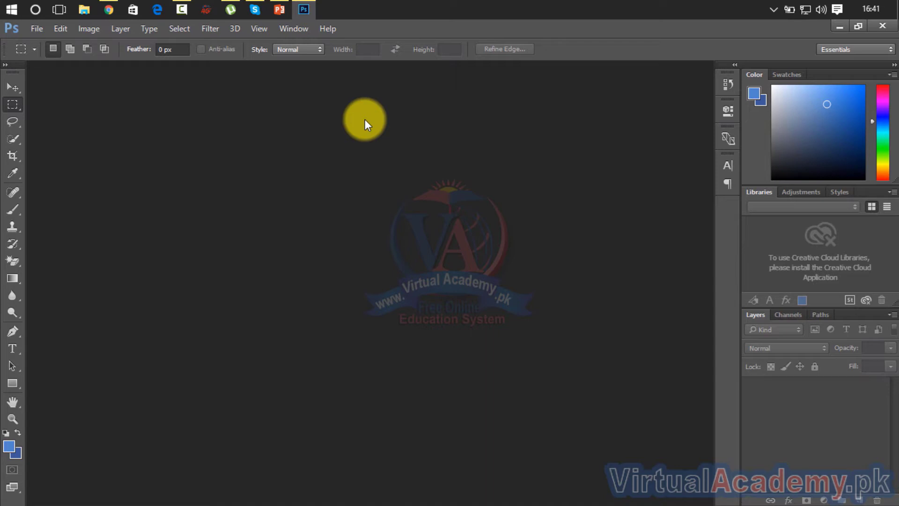
left_click(38, 29)
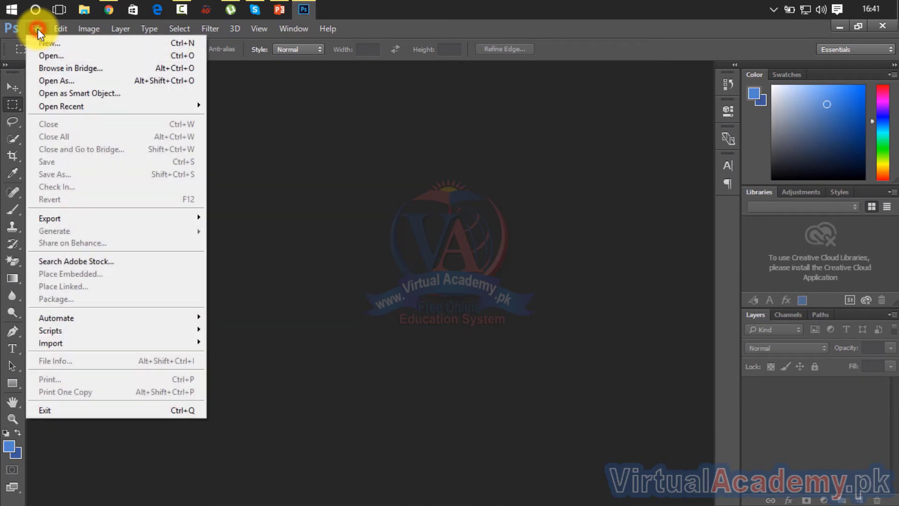
left_click(296, 172)
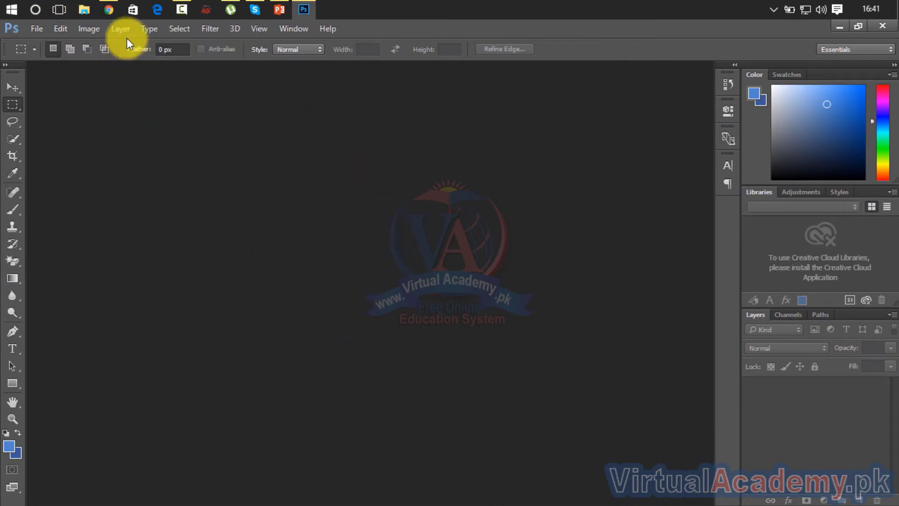
Step: Switch to Chrome and inspect the BizPress logo in the site header with the developer tools
left_click(112, 8)
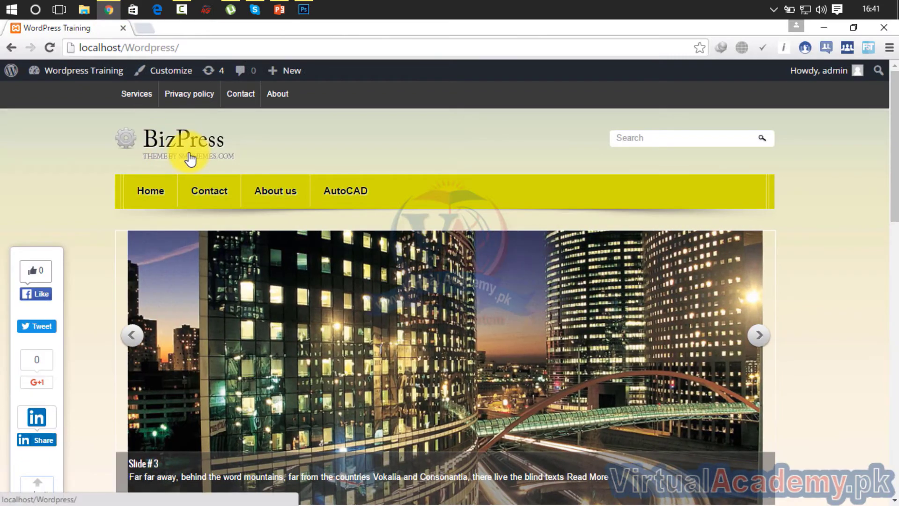
right_click(188, 149)
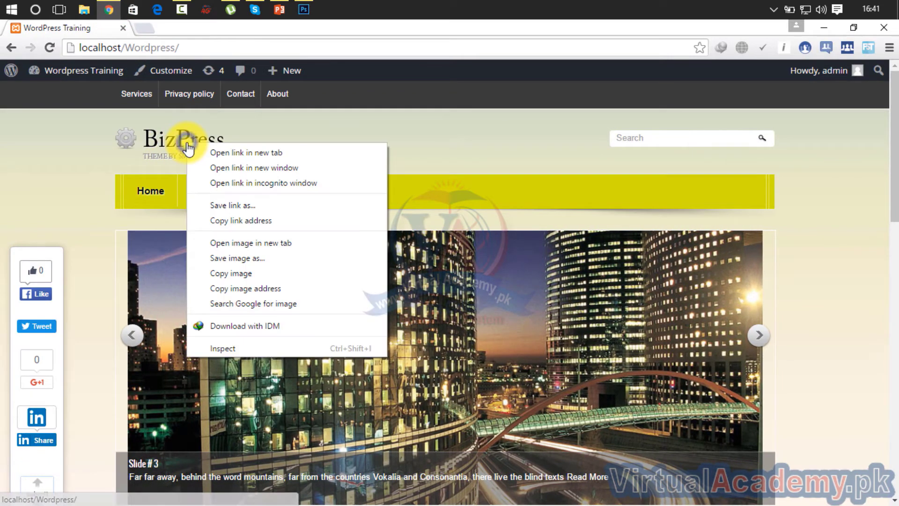
key("Escape")
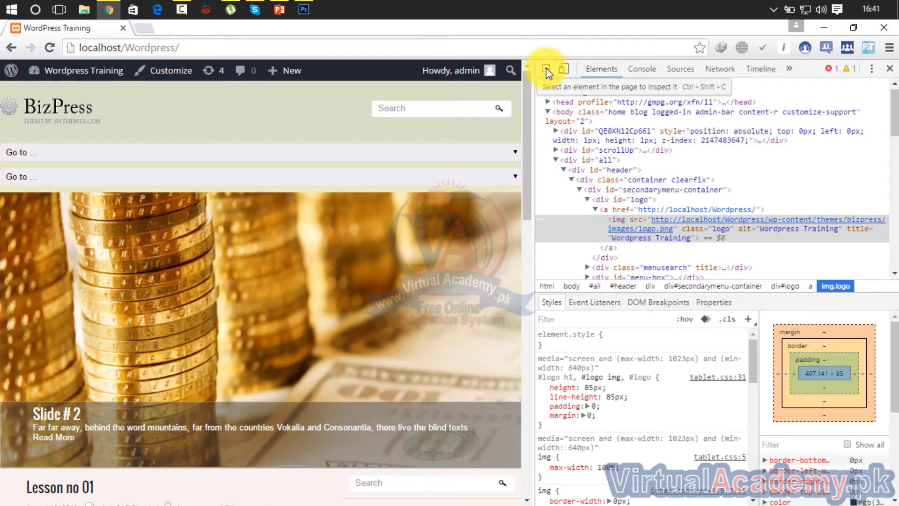
left_click(546, 69)
left_click(546, 68)
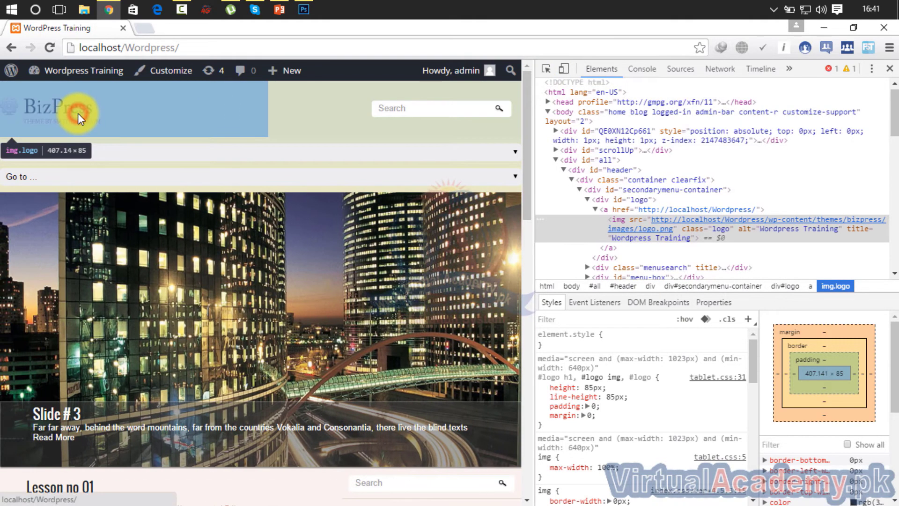
left_click(78, 114)
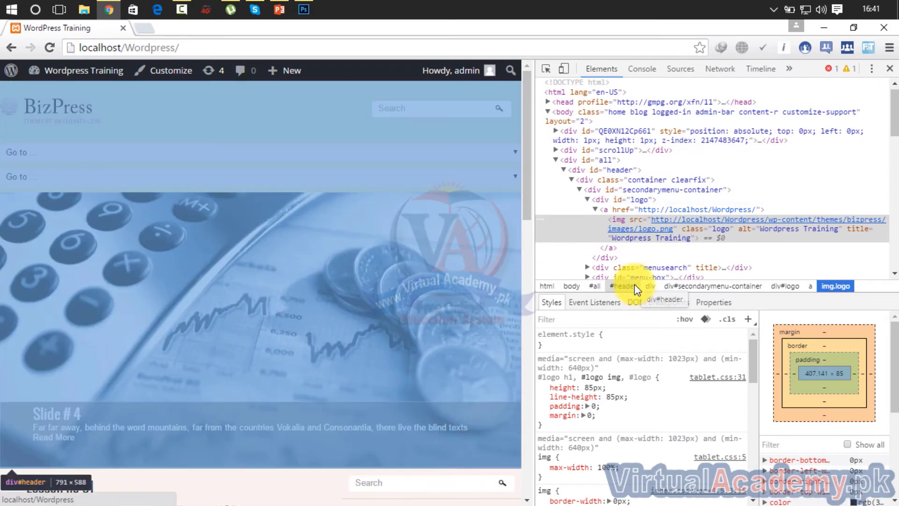
Step: Check the pixel dimensions of logo.png in the page code, then close the developer tools
mouse_move(655, 231)
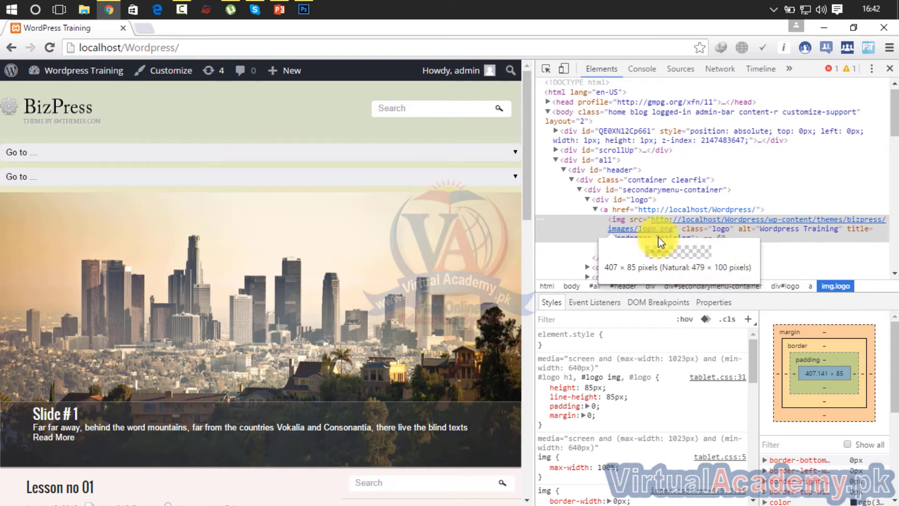
left_click(546, 69)
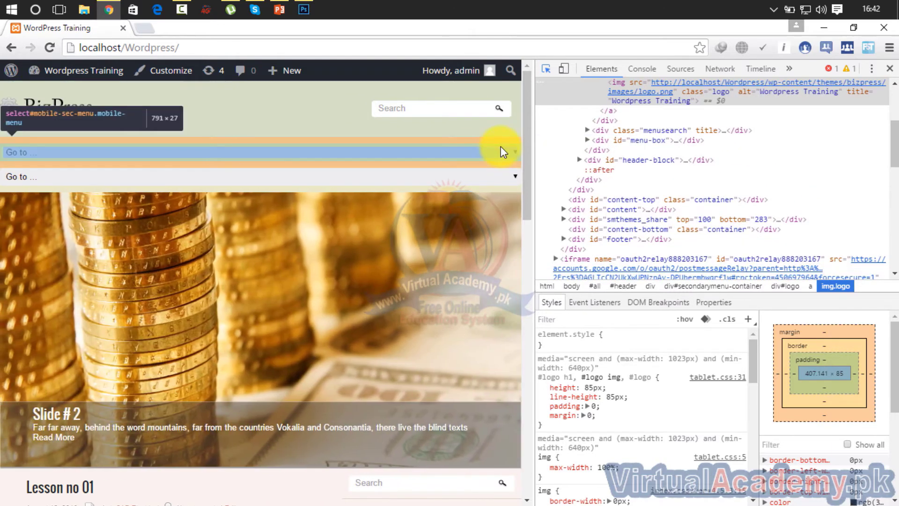
left_click(890, 69)
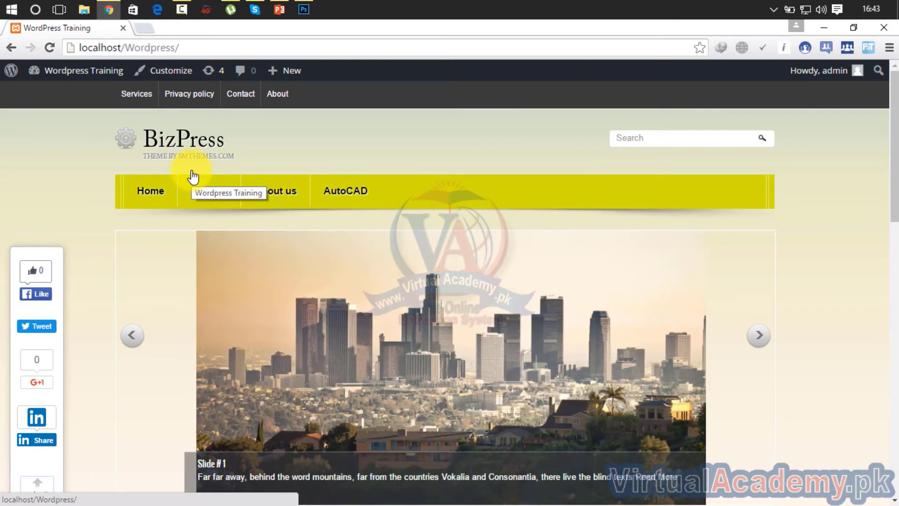
Step: Switch to Photoshop and open the settings for a new document, with the width ready for editing
left_click(304, 9)
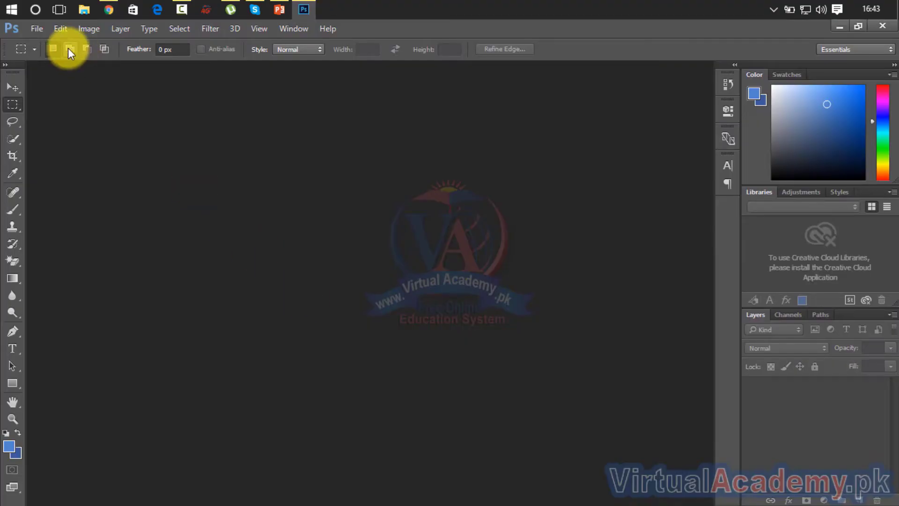
left_click(41, 29)
left_click(46, 43)
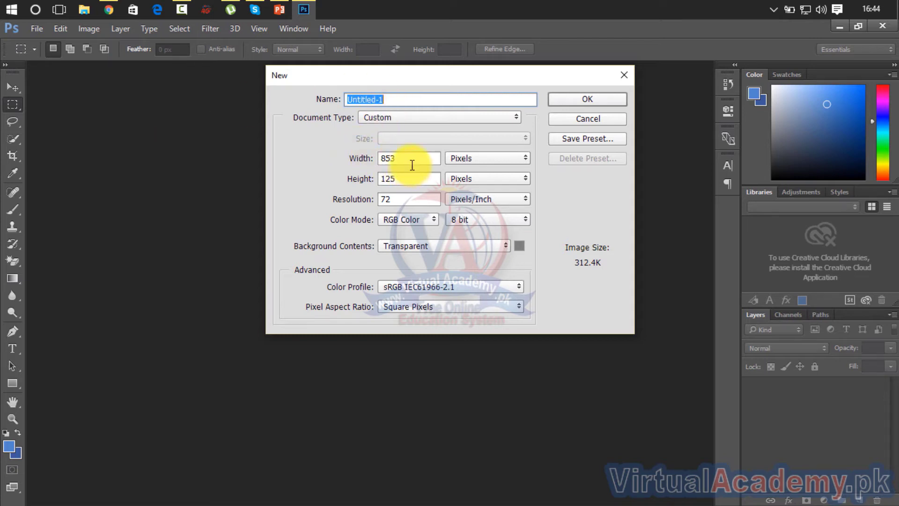
left_click_drag(411, 160, 372, 151)
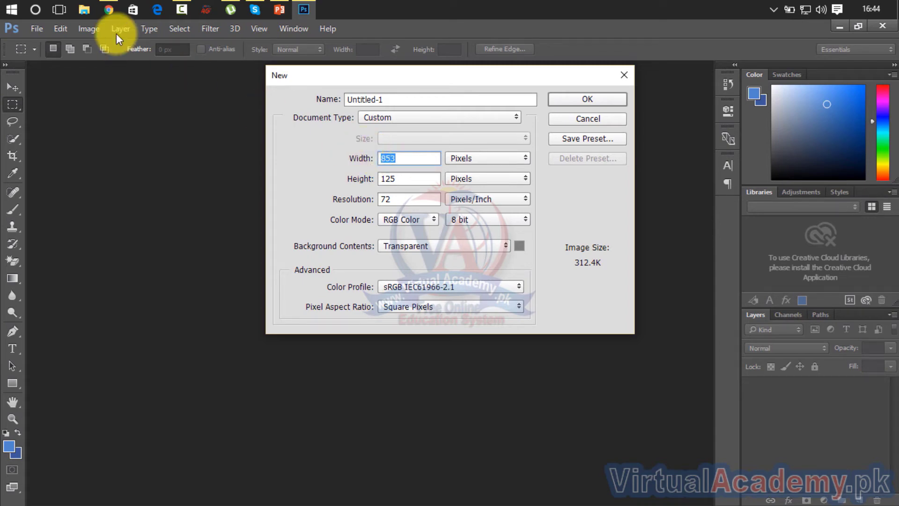
Step: Recheck the BizPress logo's size with the element inspector in Chrome and return to Photoshop
left_click(114, 9)
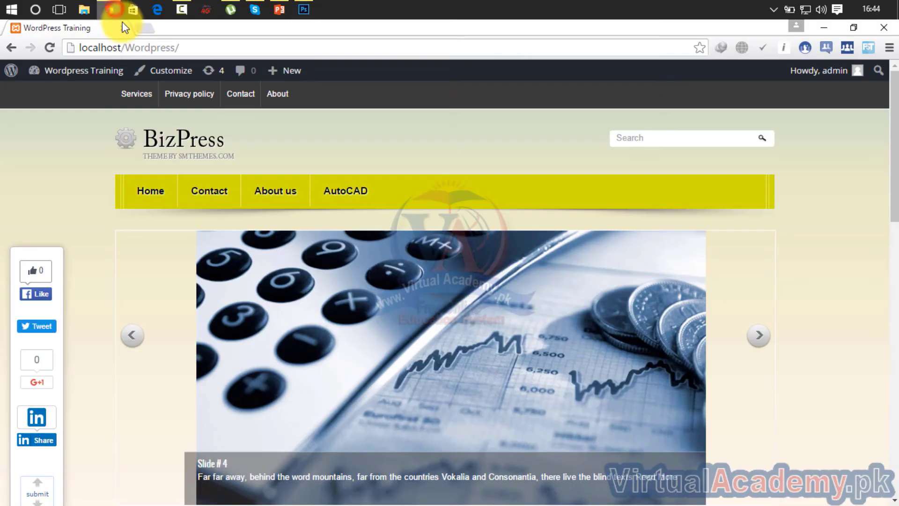
right_click(173, 148)
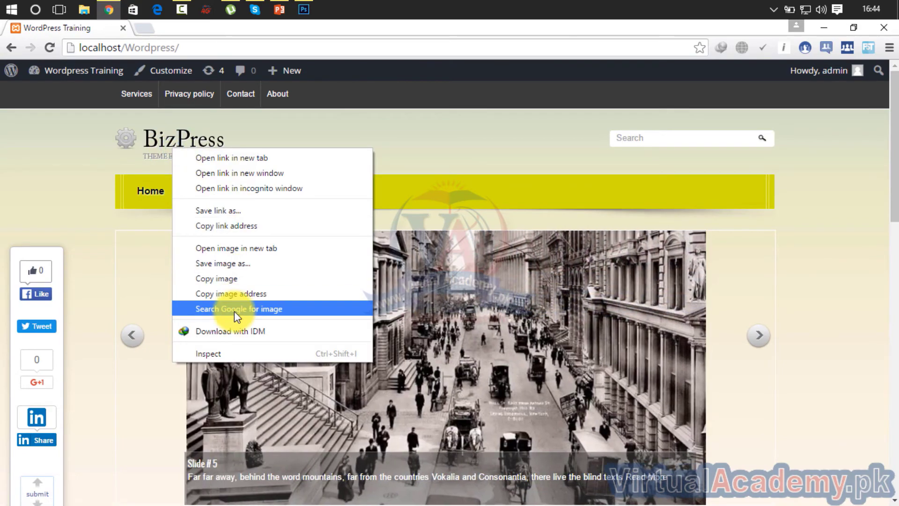
left_click(235, 353)
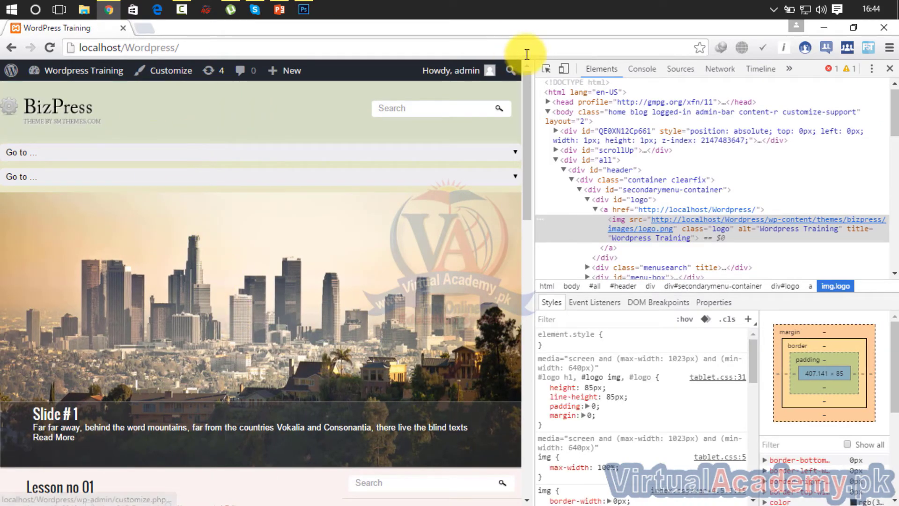
left_click(542, 70)
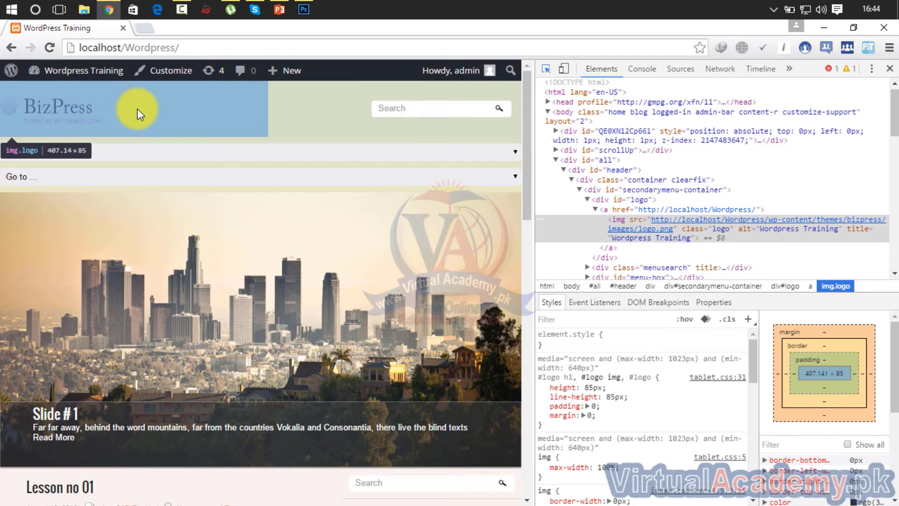
left_click(305, 10)
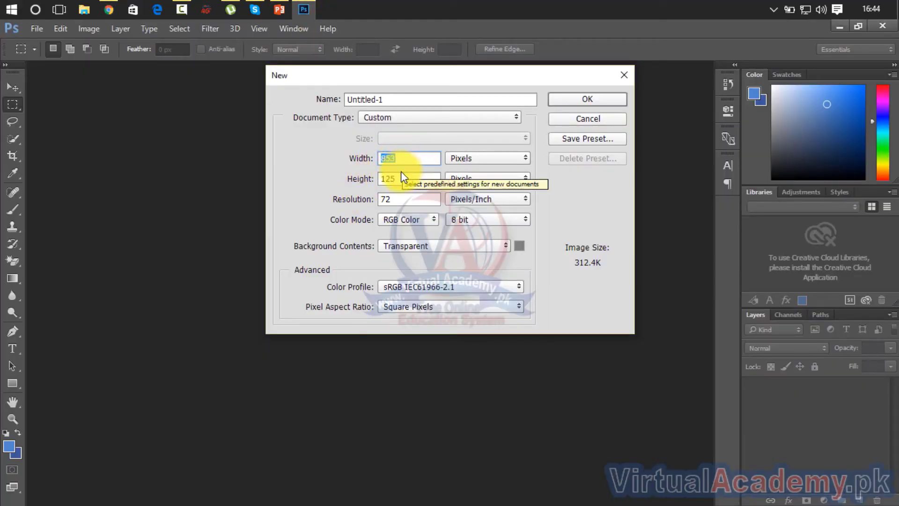
Step: Create the new document 400 pixels wide and 120 pixels high at a resolution of 300 pixels/inch
type("400")
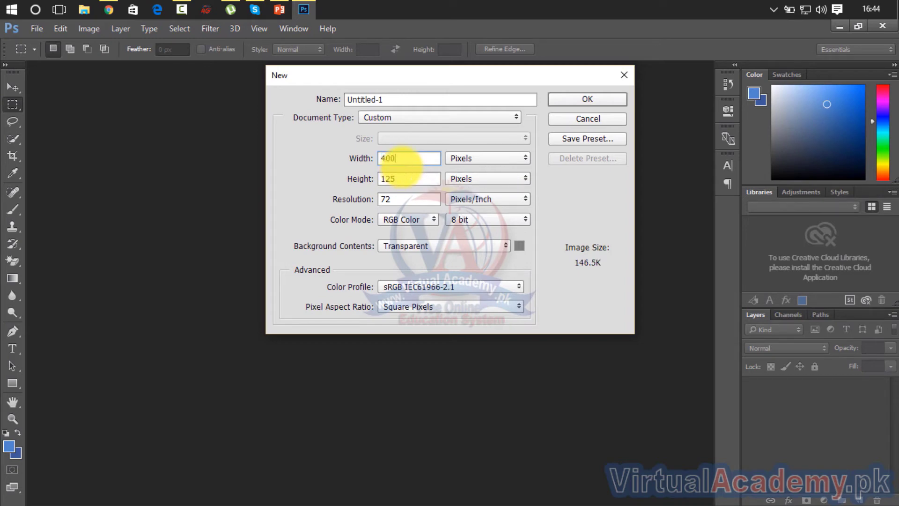
left_click_drag(406, 177, 365, 185)
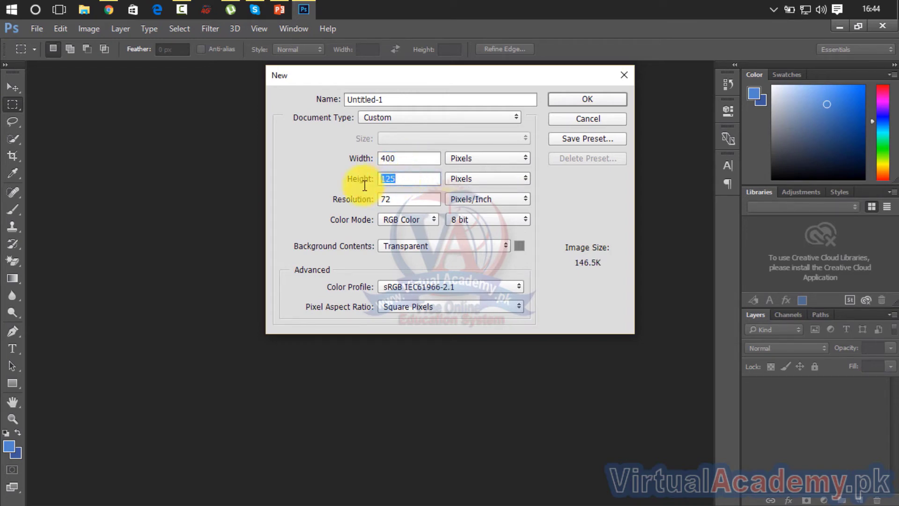
type("120")
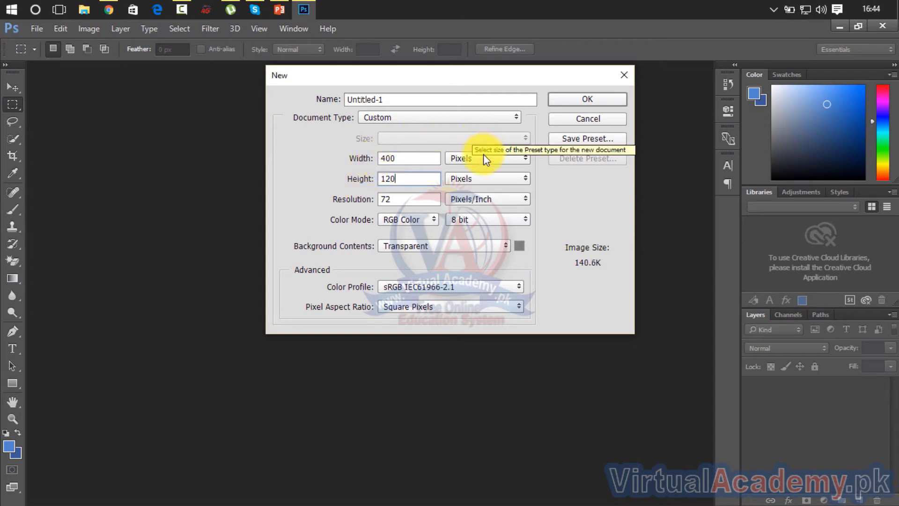
left_click_drag(406, 202, 337, 211)
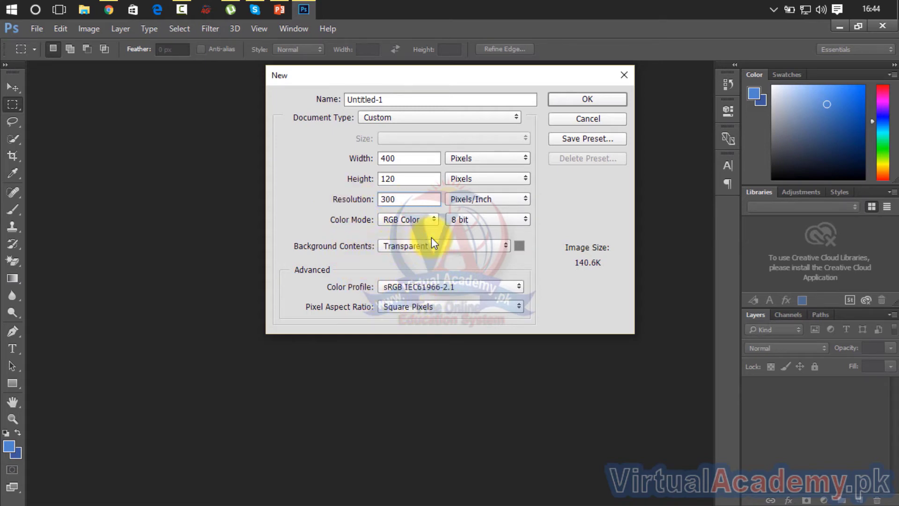
left_click(576, 99)
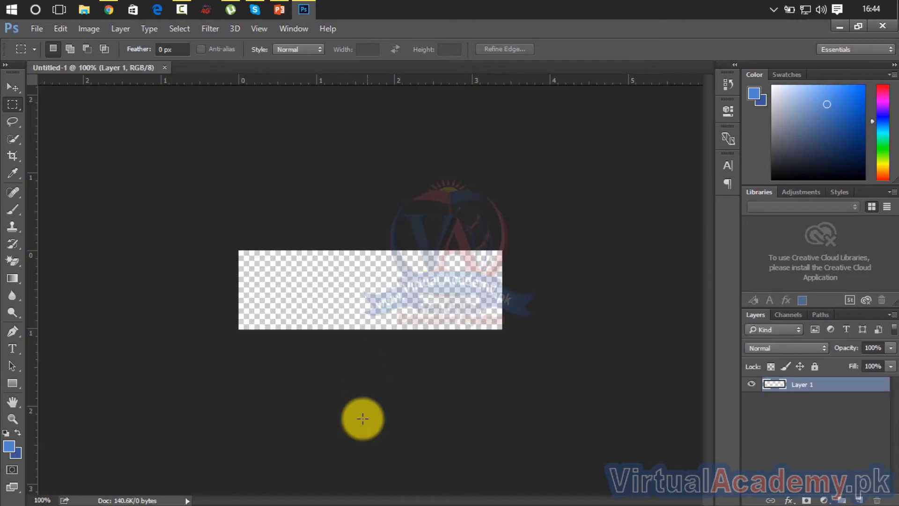
Step: Add the text "60" to the canvas and place it at the left edge, vertically centred
key("ctrl+plus")
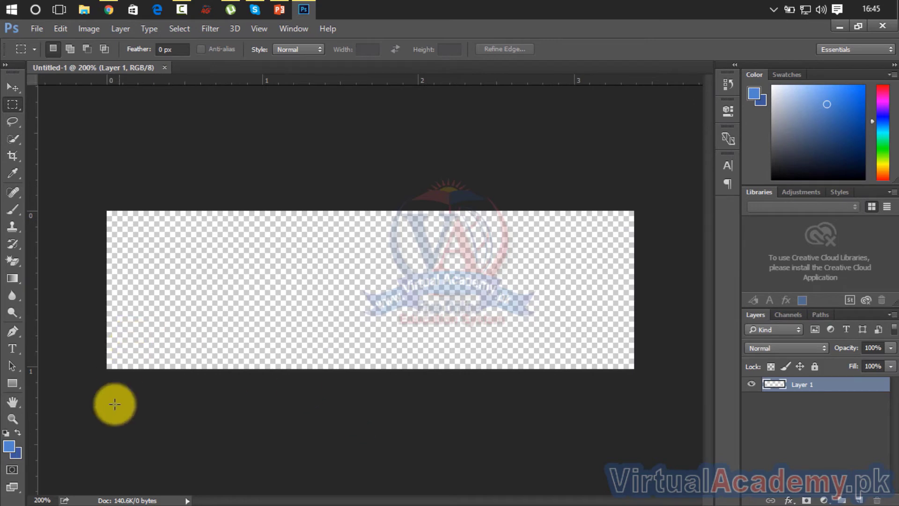
left_click(12, 344)
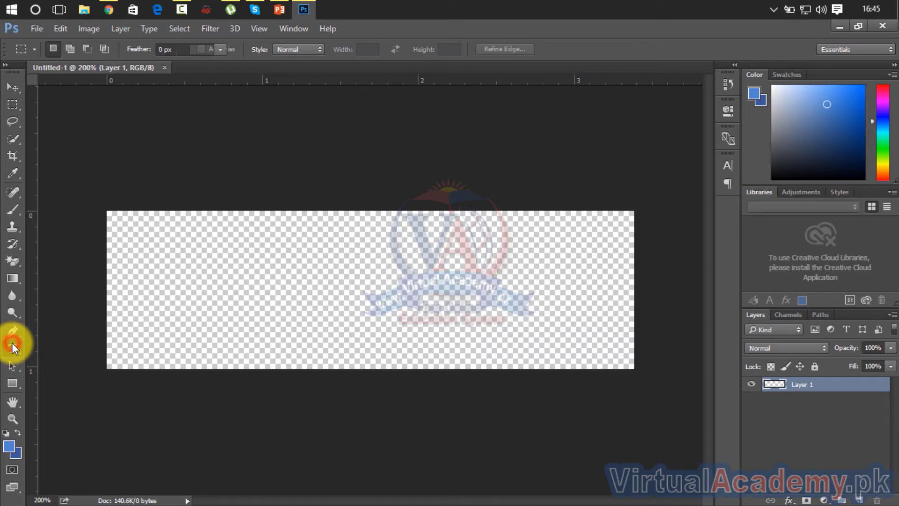
left_click(133, 296)
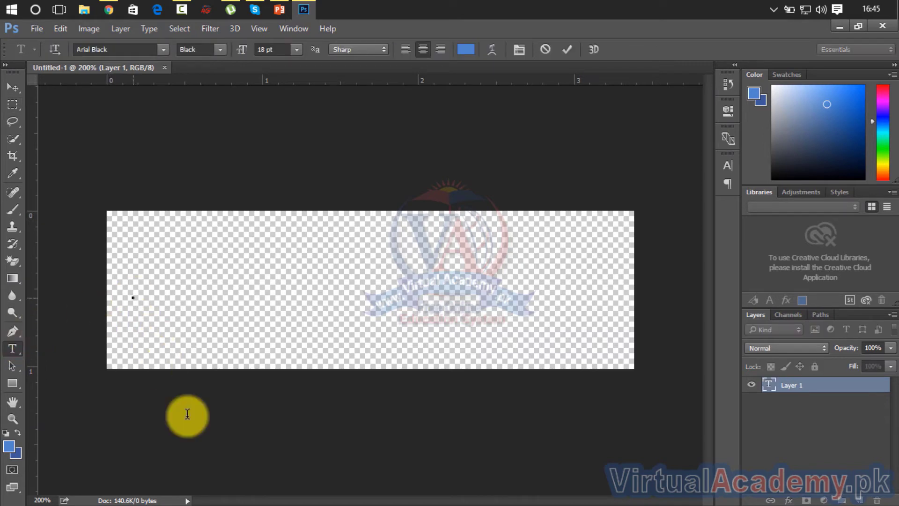
type("60")
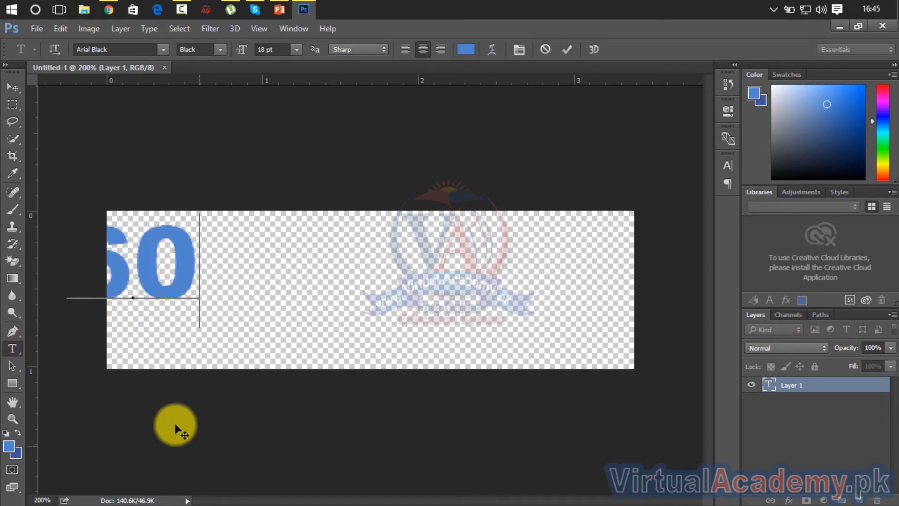
left_click(13, 89)
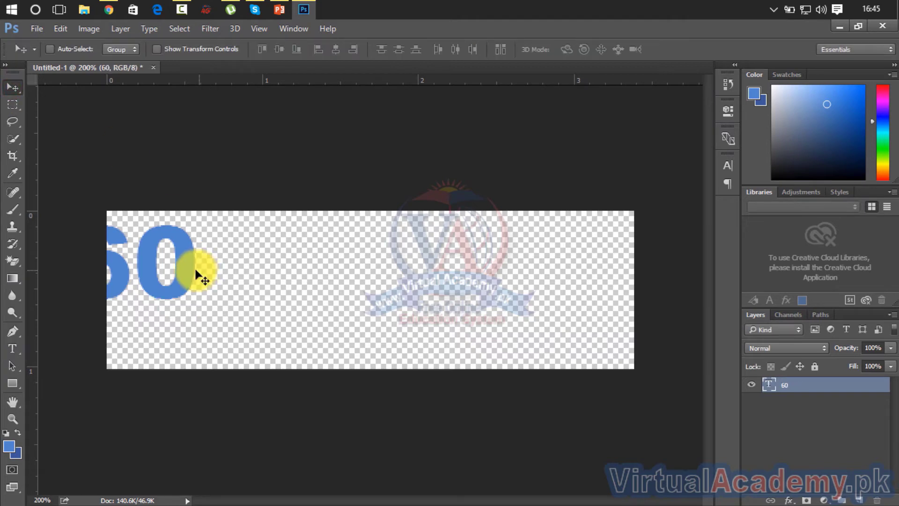
left_click_drag(189, 275, 227, 300)
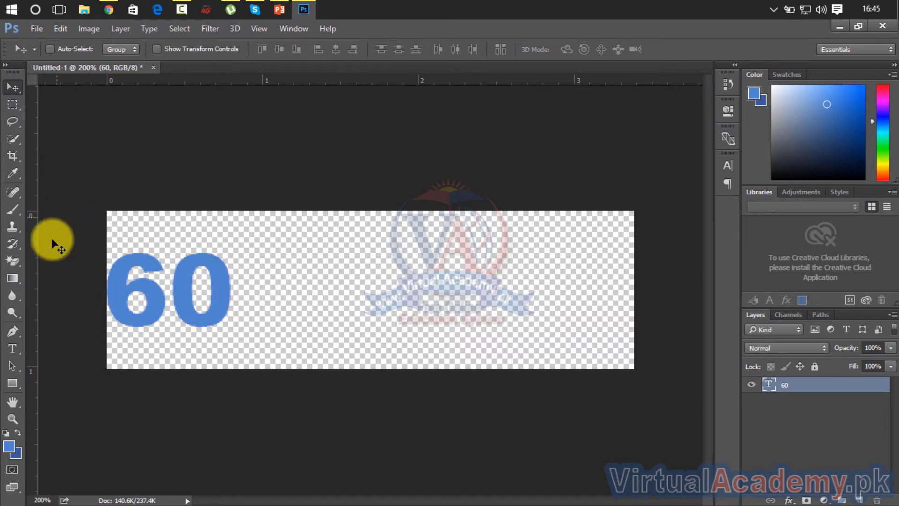
Step: Add a separate text layer reading "Days" and move it down and right, slightly overlapping the end of "60"
left_click(16, 349)
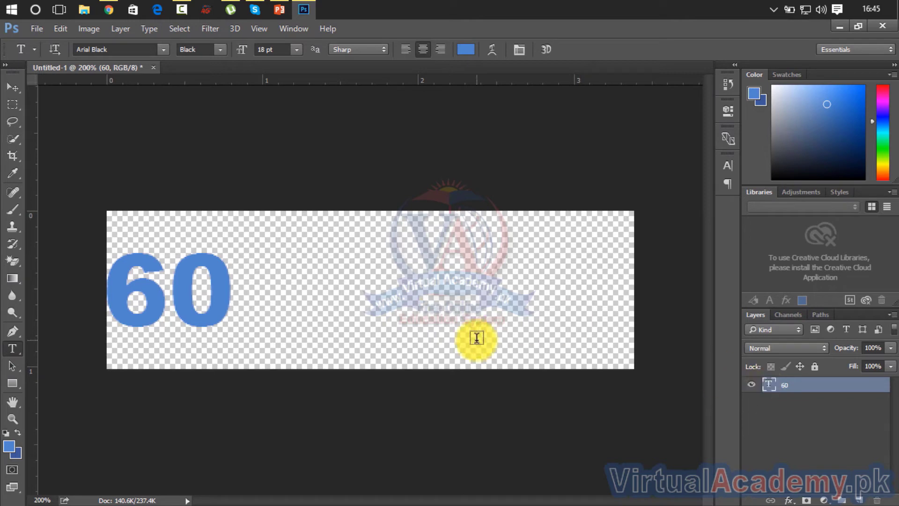
left_click(269, 275)
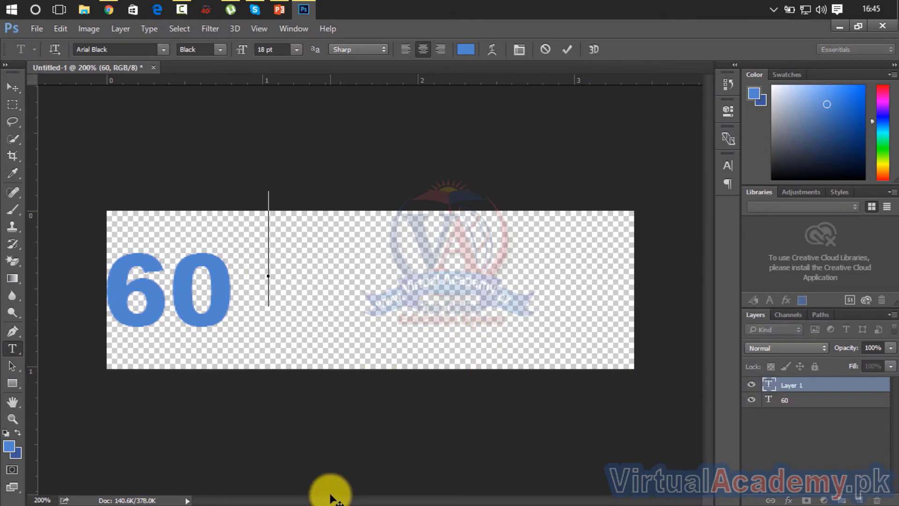
type("Pas")
key("BackSpace")
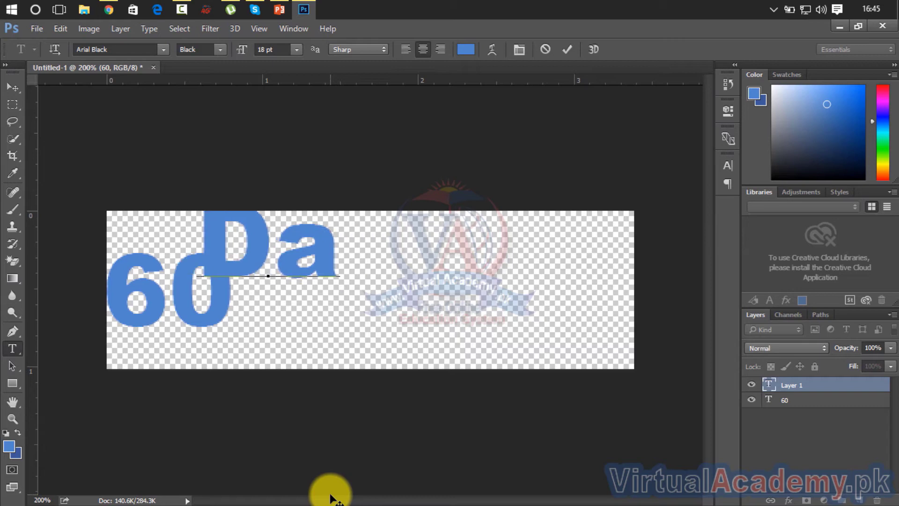
type("ys")
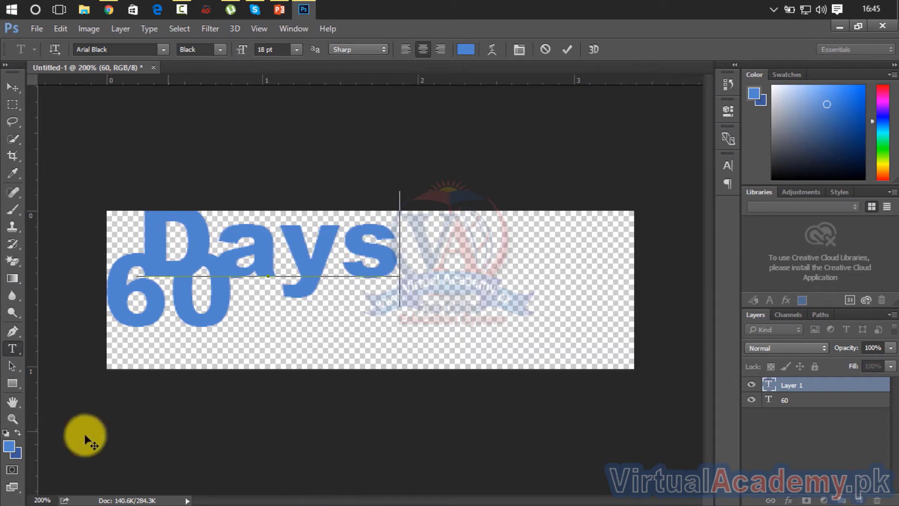
left_click(10, 90)
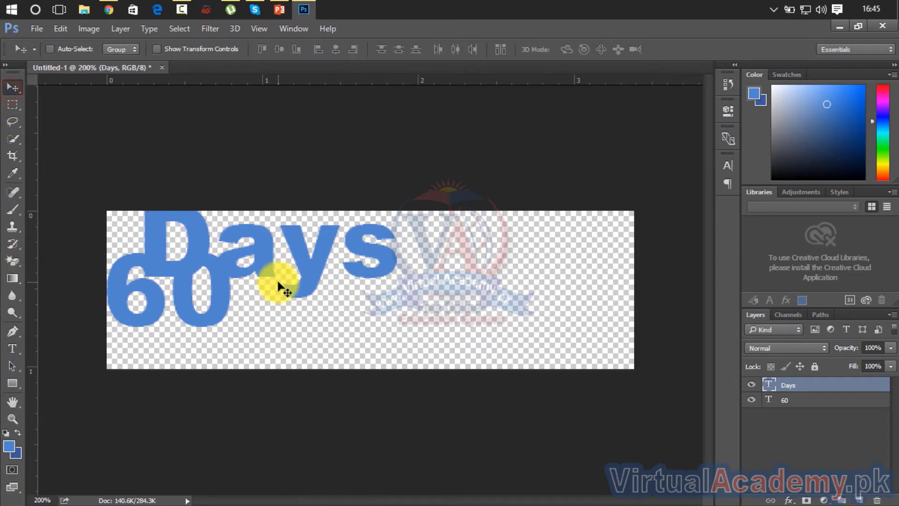
left_click_drag(302, 270, 355, 301)
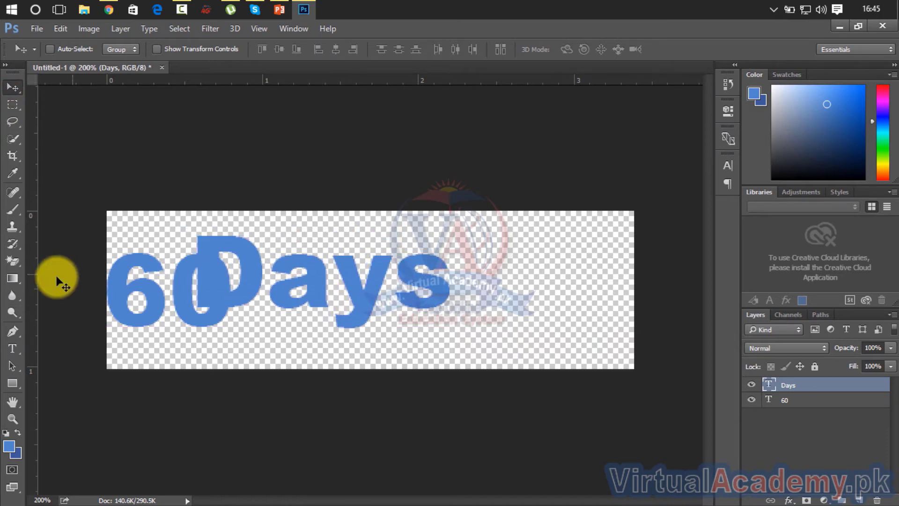
Step: Add a separate text layer reading "Wordpress Training" and move it down and slightly right to the canvas's lower edge
left_click(14, 347)
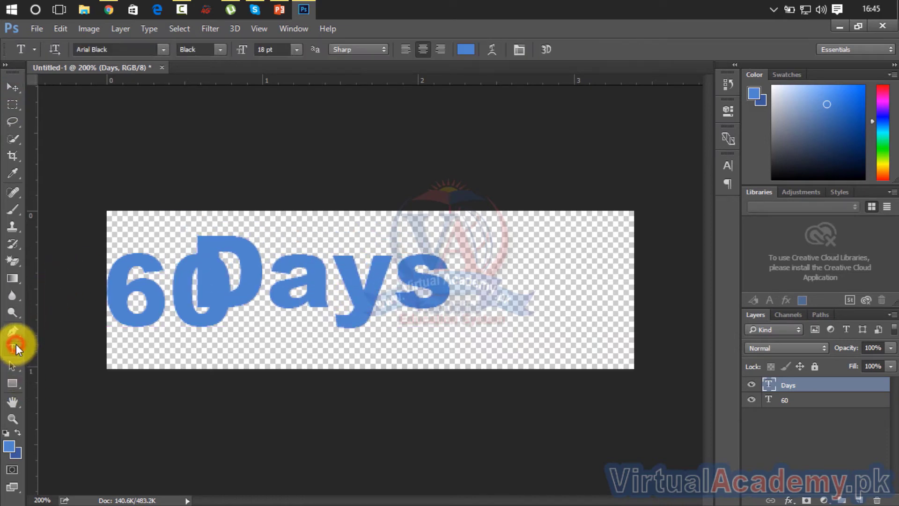
left_click(272, 343)
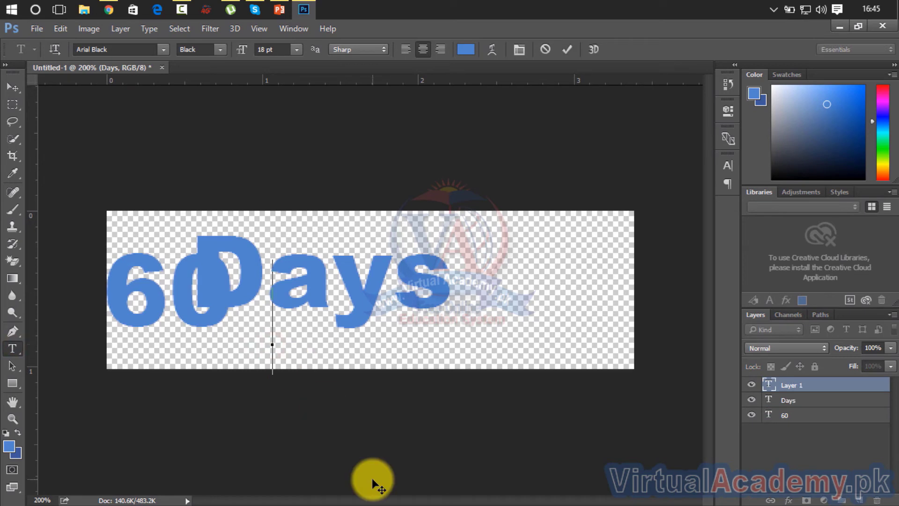
type("Wordp")
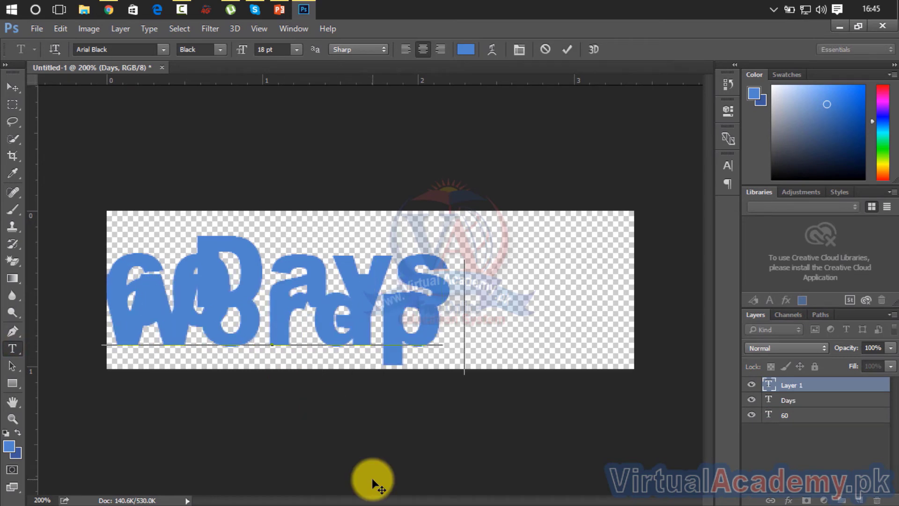
type("ress T")
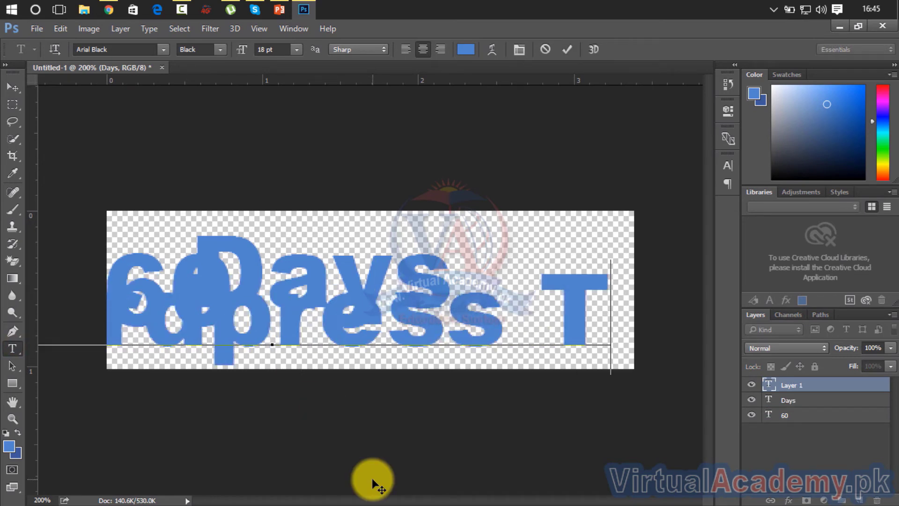
type("rainin")
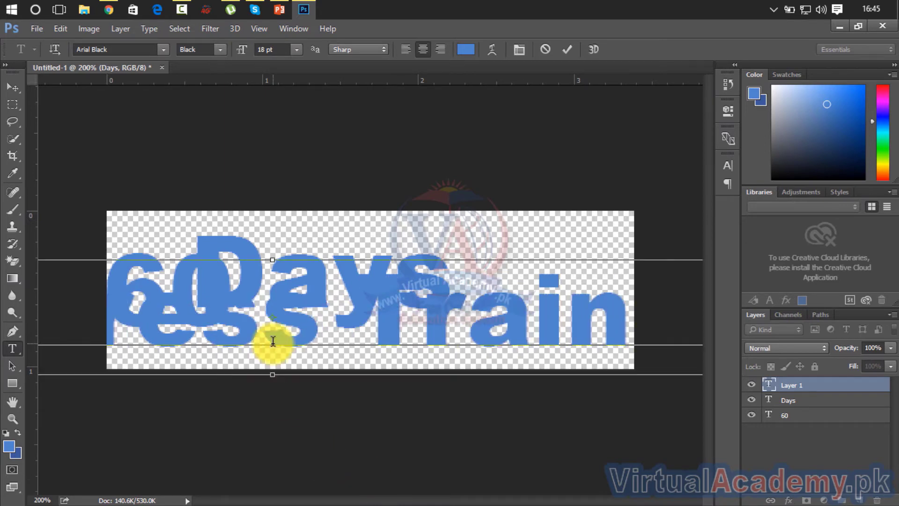
left_click(9, 89)
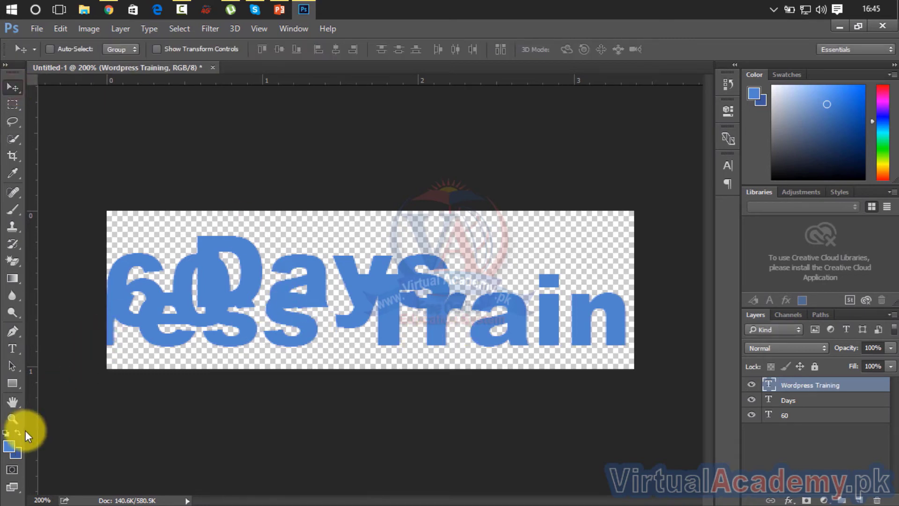
left_click_drag(242, 321, 261, 345)
Step: Reduce the "Wordpress Training" text to a font size of 6 pt
left_click(13, 348)
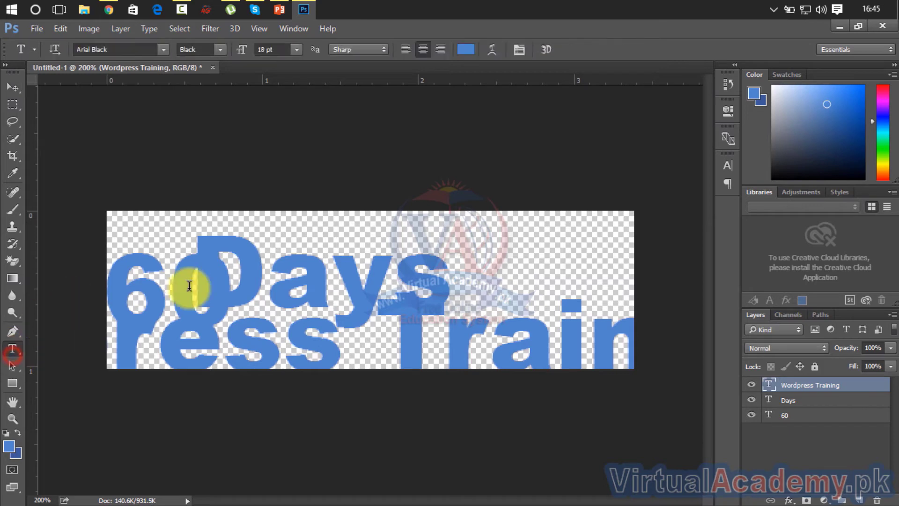
left_click(186, 365)
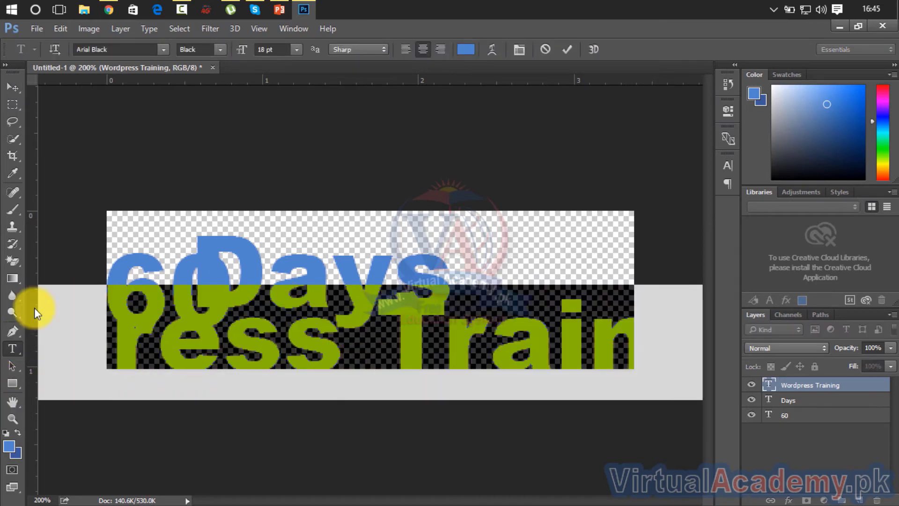
left_click(296, 50)
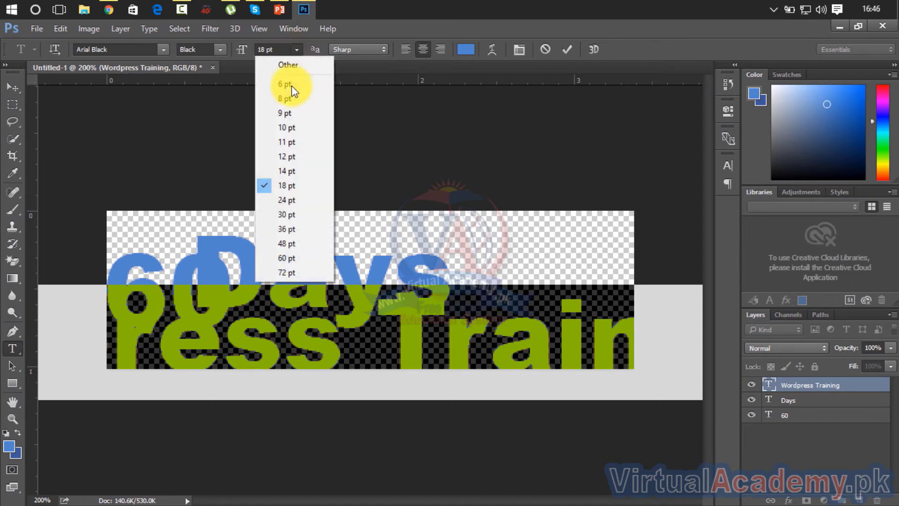
left_click(288, 144)
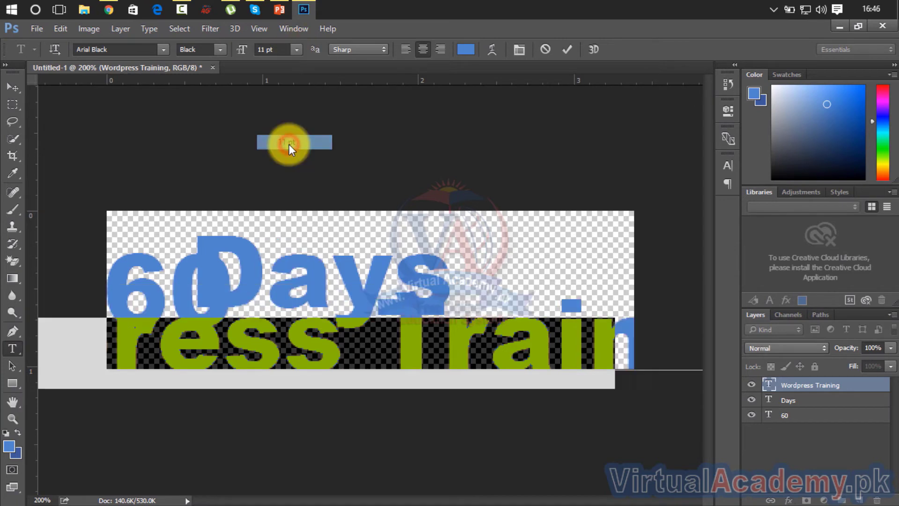
left_click(297, 48)
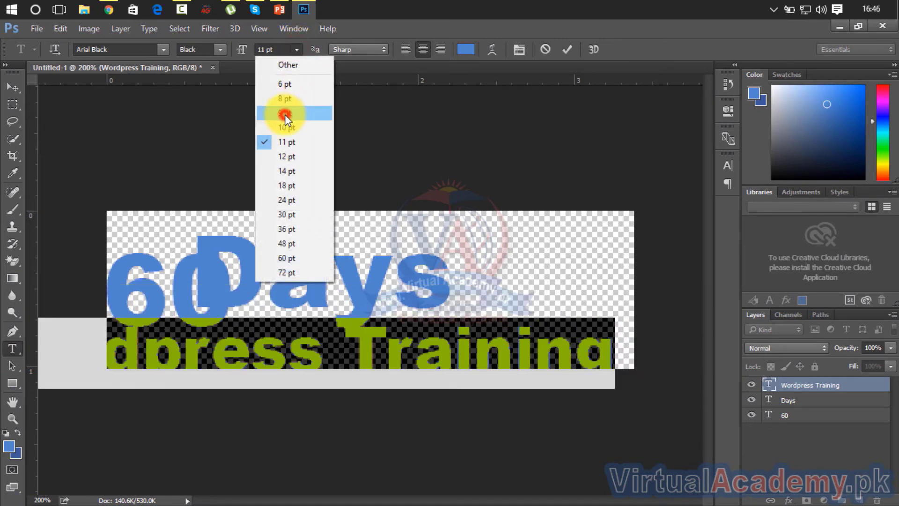
left_click(285, 114)
left_click(291, 50)
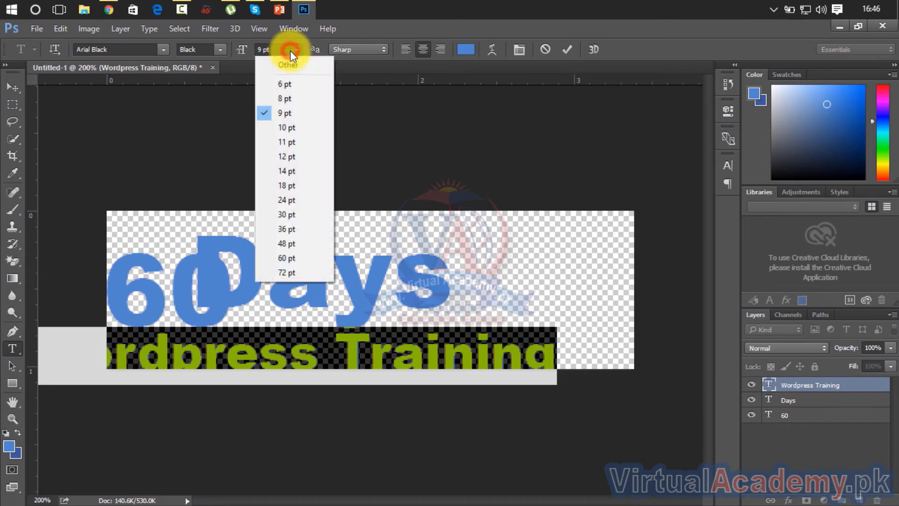
left_click(282, 88)
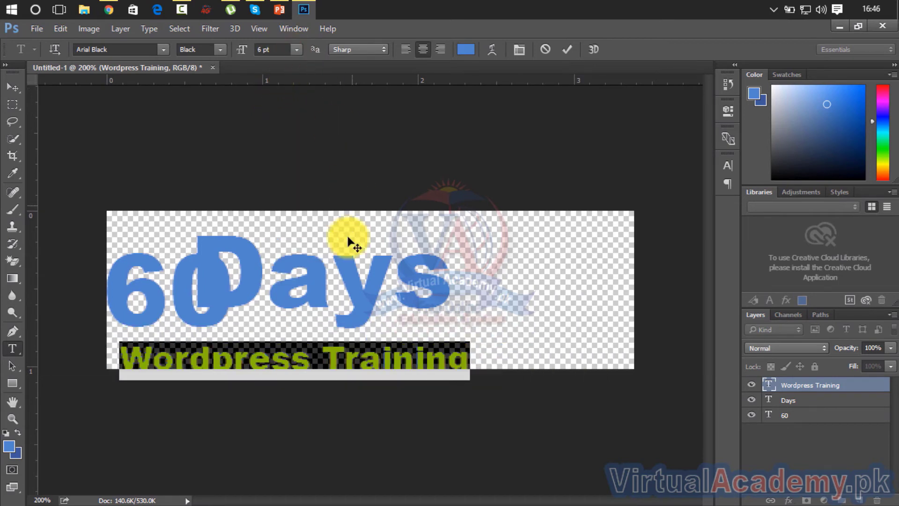
Step: Move the "Wordpress Training" text up and right so it sits fully inside the canvas near the lower edge
left_click(14, 88)
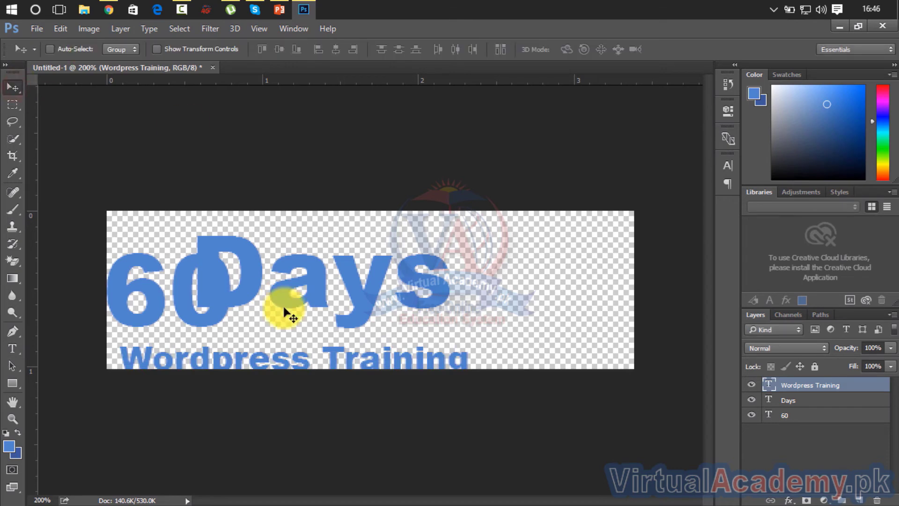
left_click_drag(295, 356, 294, 350)
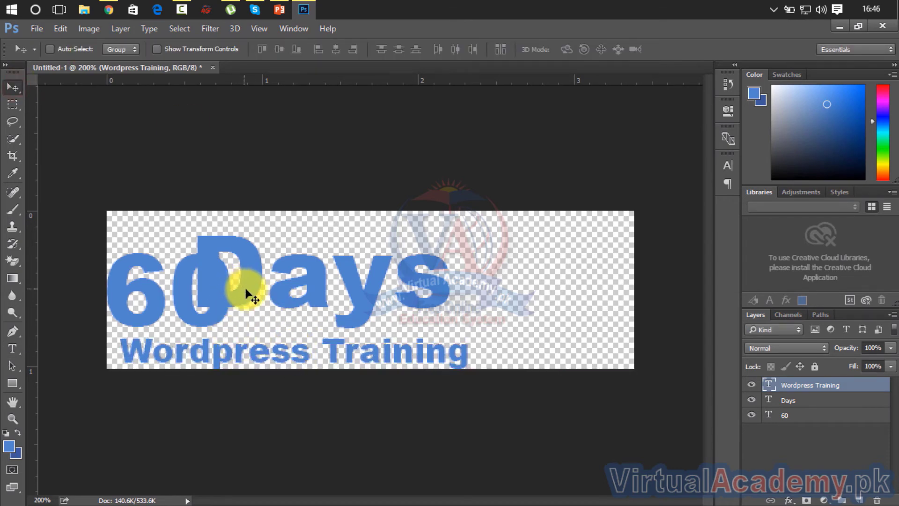
left_click_drag(241, 287, 356, 284)
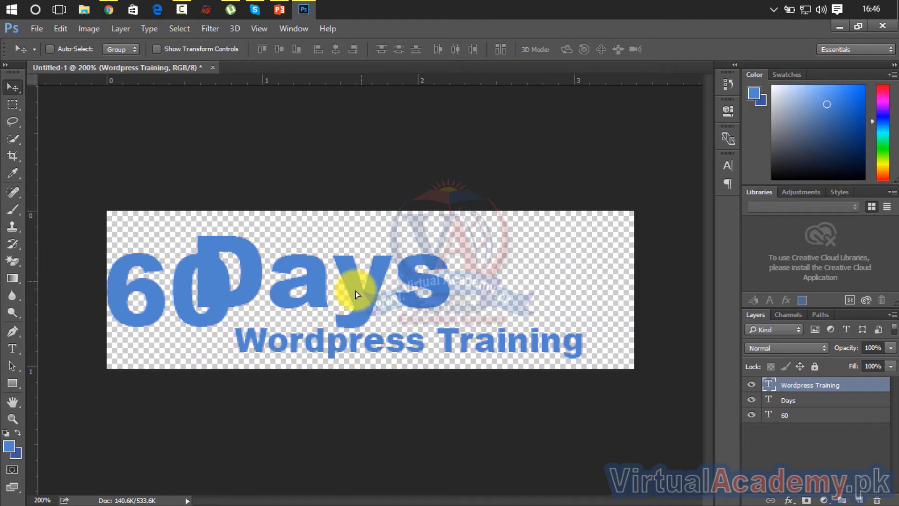
Step: Move the "Days" text right to clear "60", and shift "60" up and slightly right beside it
right_click(253, 251)
left_click(256, 258)
left_click_drag(256, 257, 353, 246)
mouse_move(253, 276)
left_mouse_down()
mouse_move(225, 281)
mouse_move(236, 267)
mouse_move(242, 297)
mouse_move(223, 288)
mouse_move(241, 265)
mouse_move(247, 278)
left_mouse_up()
right_click(221, 288)
left_click(234, 292)
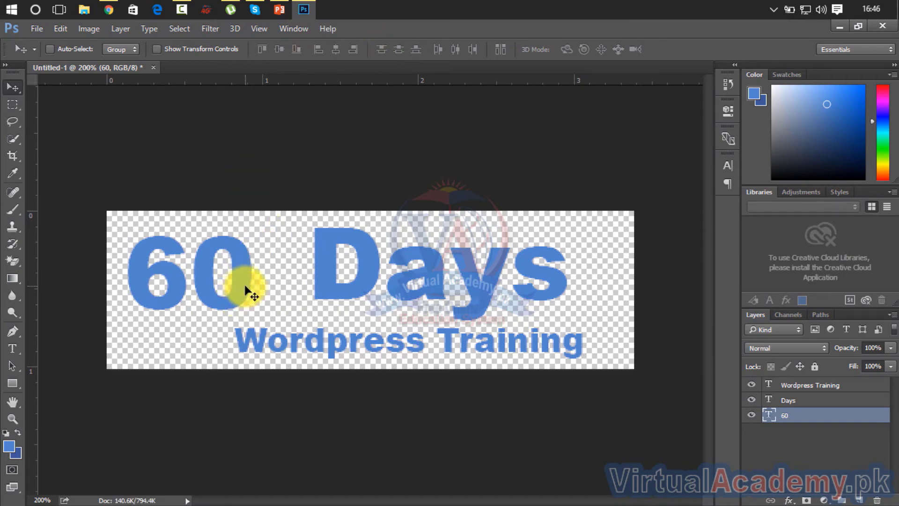
Step: Change the font of the "60" text to Bookman Old Style Bold Italic
left_click(15, 351)
left_click_drag(252, 290, 124, 277)
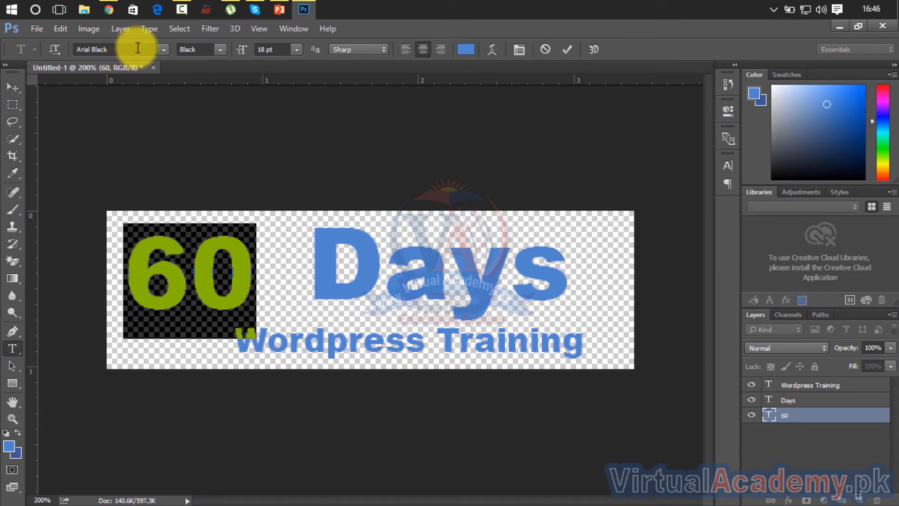
left_click(165, 52)
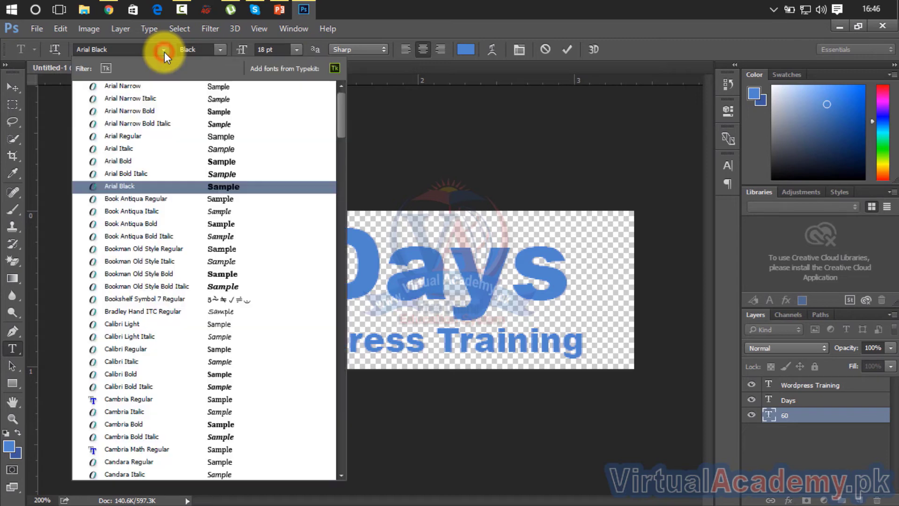
left_click(165, 52)
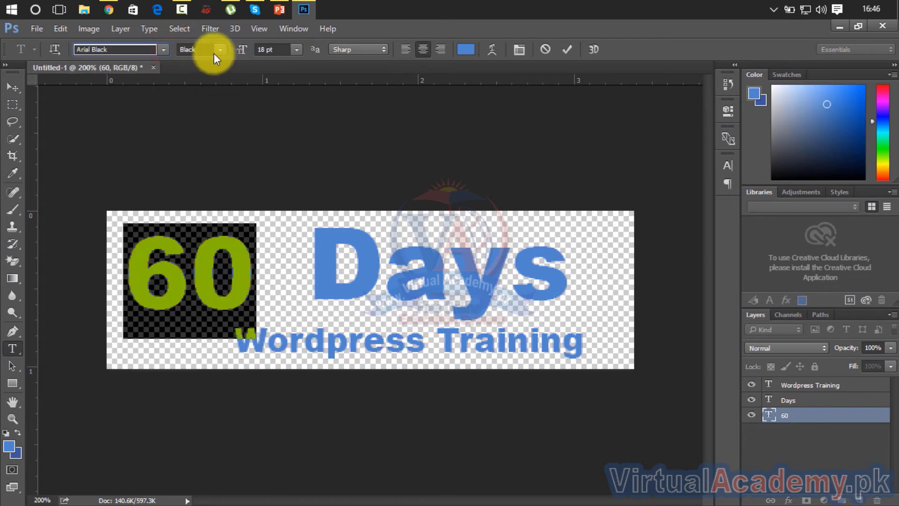
left_click(128, 48)
scroll(128, 48, "down", 10)
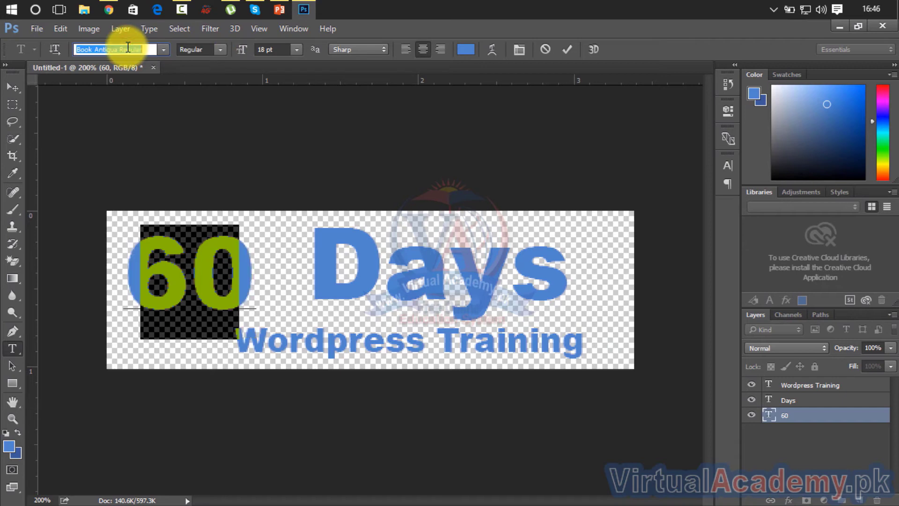
scroll(128, 48, "down", 2)
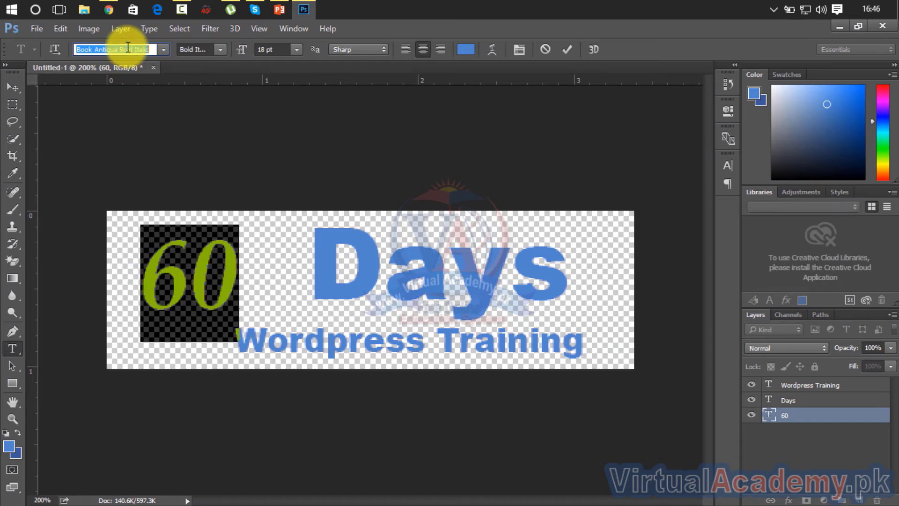
scroll(128, 47, "down", 5)
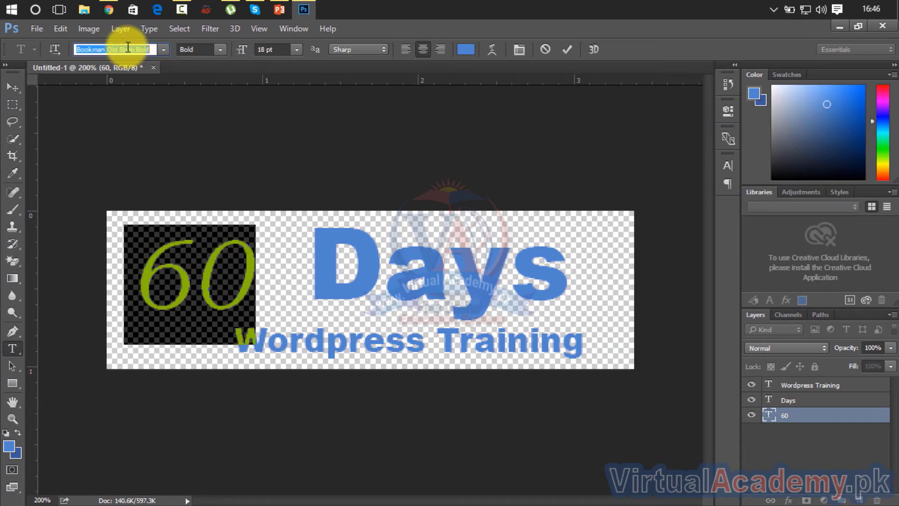
scroll(127, 48, "up", 1)
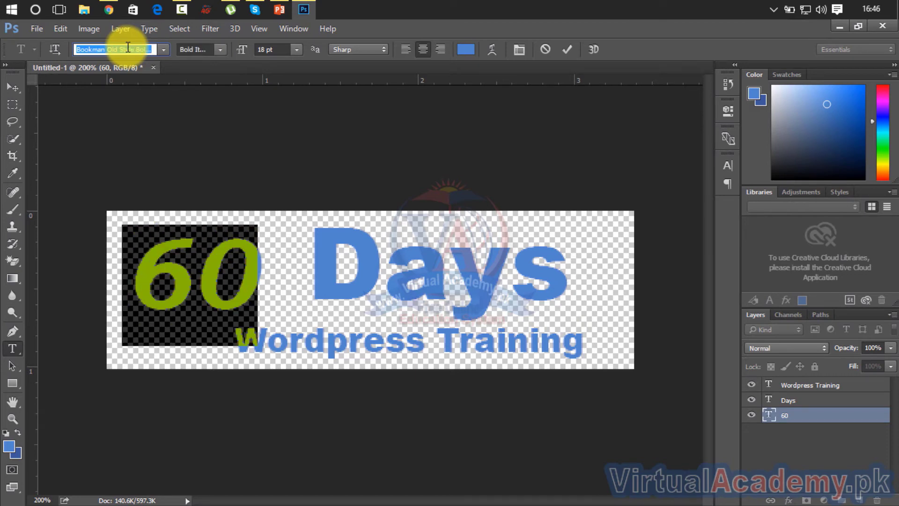
left_click(16, 85)
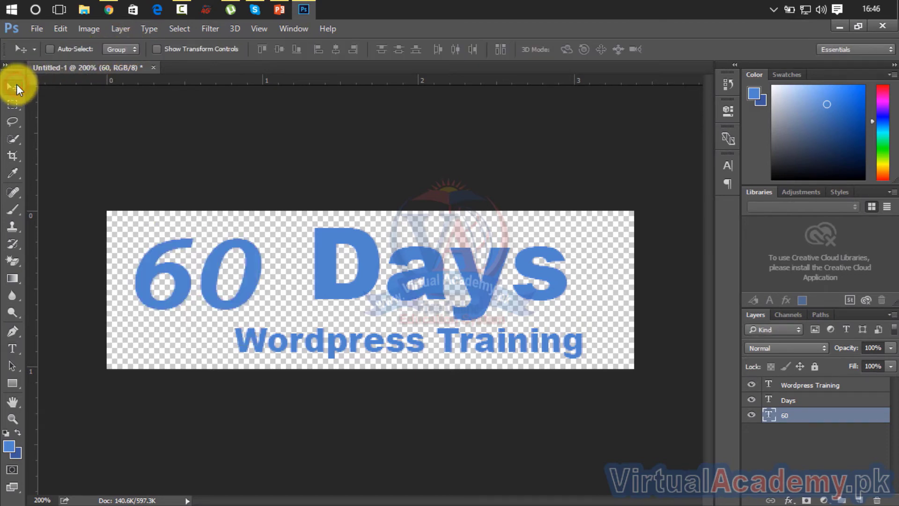
left_click(353, 289)
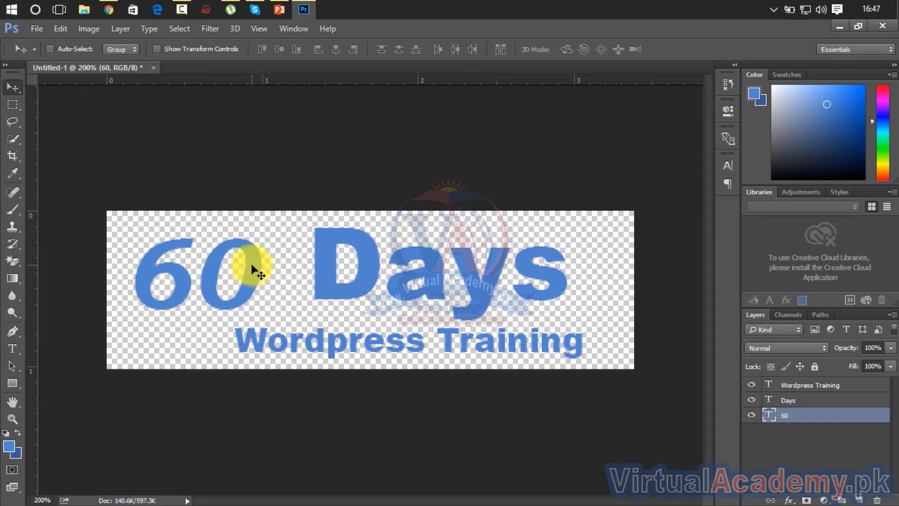
left_click(13, 345)
left_click(15, 84)
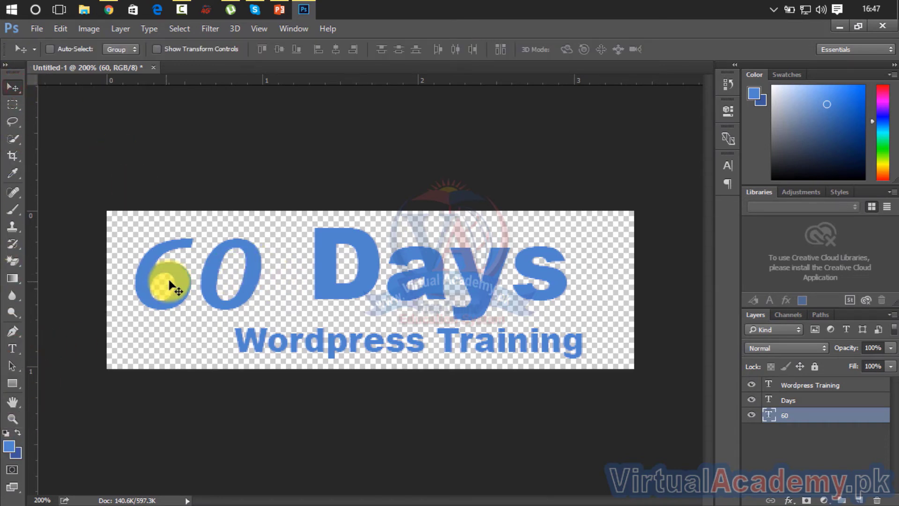
Step: Open the blending options of the "60" text layer and enable a Color Overlay on it
left_click(183, 276)
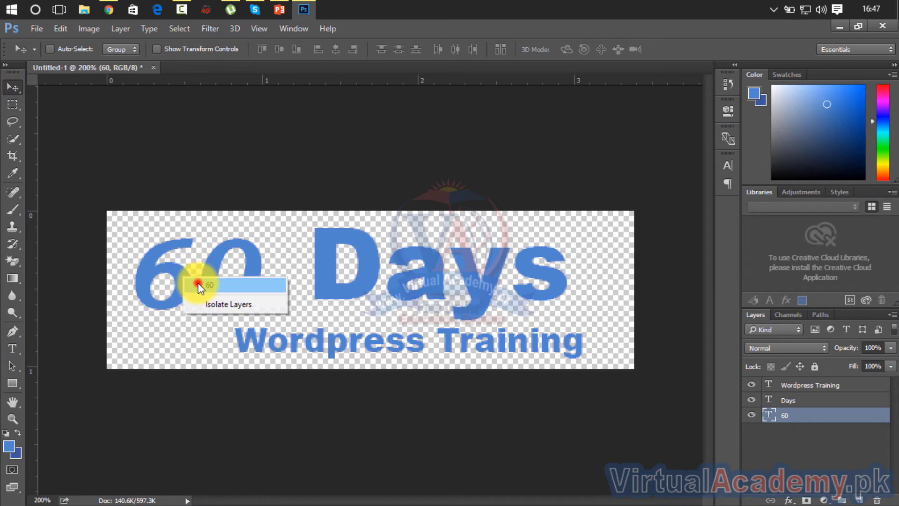
left_click(194, 280)
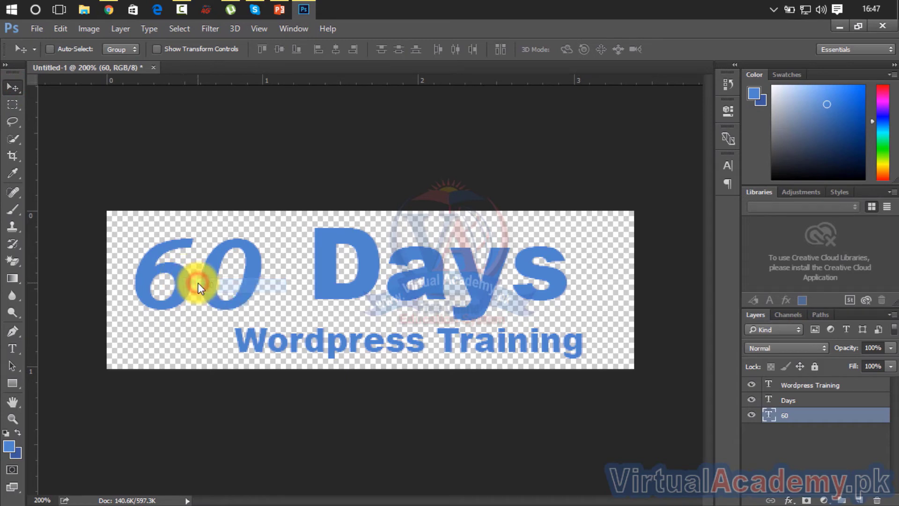
right_click(809, 424)
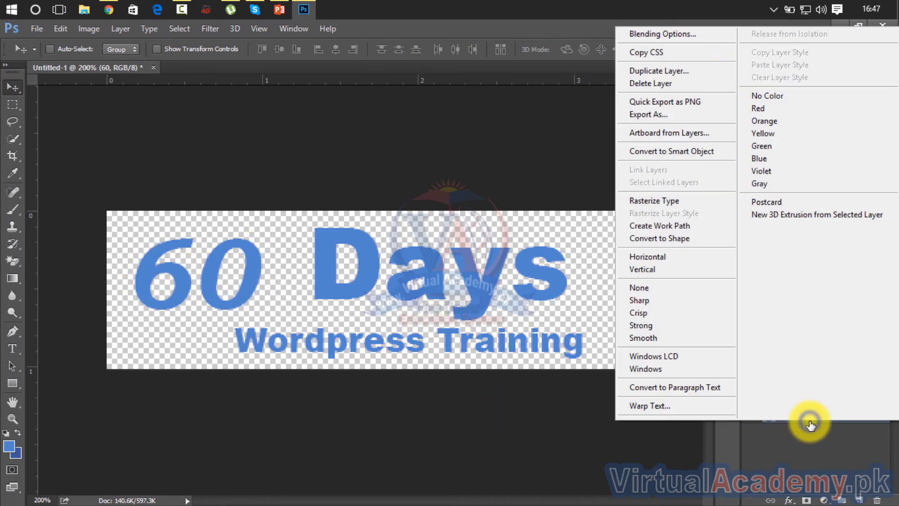
left_click(706, 33)
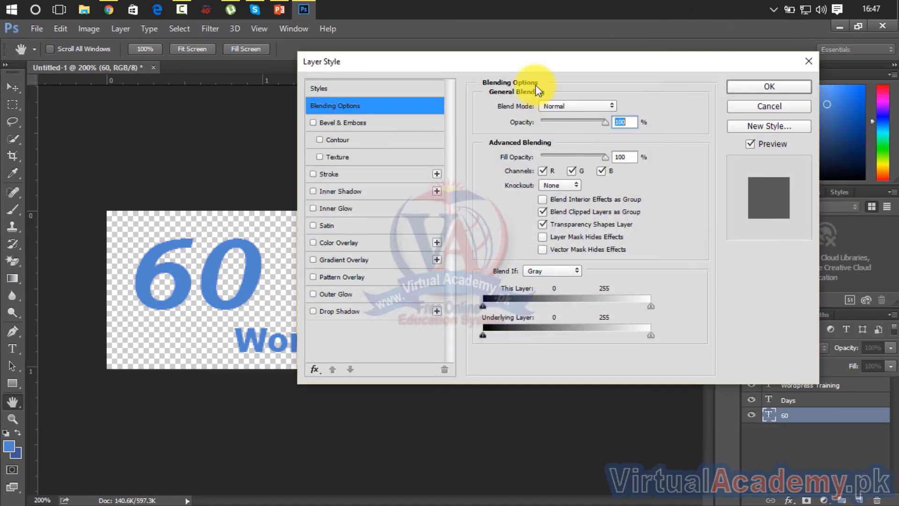
left_click_drag(521, 64, 681, 51)
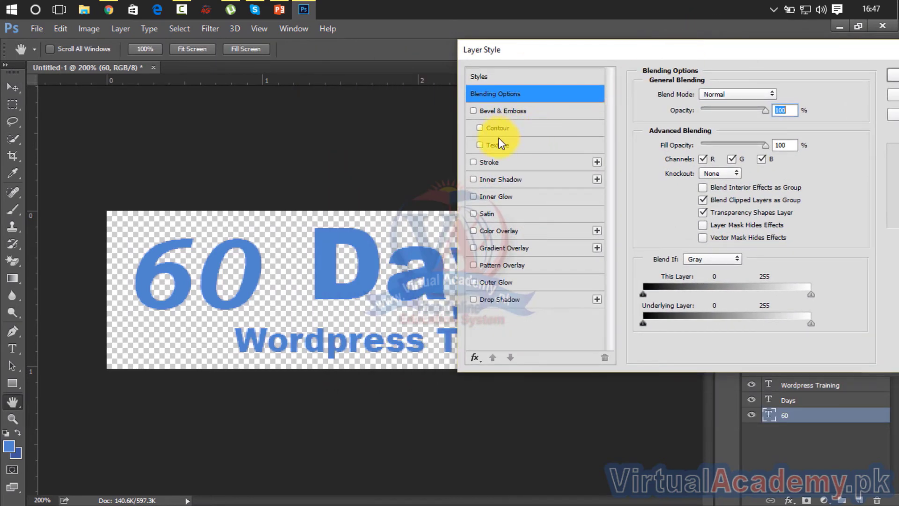
left_click(473, 231)
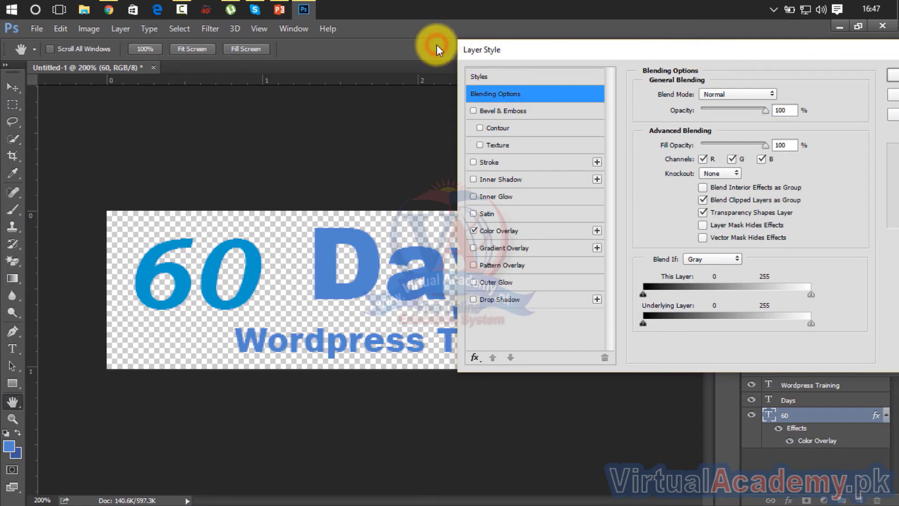
Step: Arrange Photoshop and the WordPress Training window in Chrome side by side, with Chrome in the other half of the screen
key("super+Right")
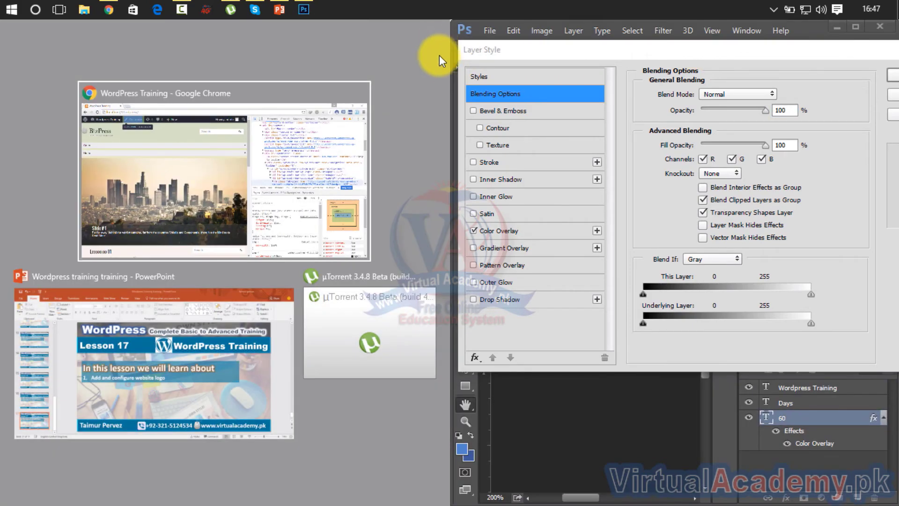
left_click(230, 192)
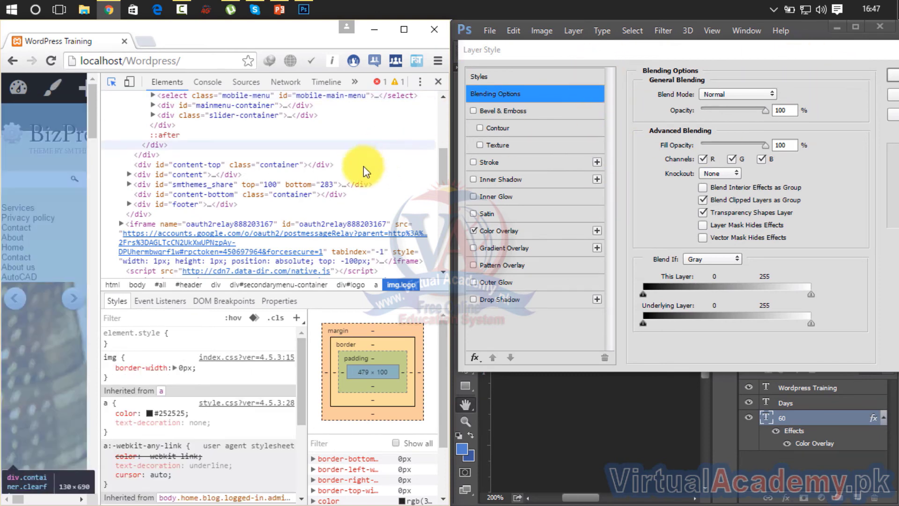
Step: Close the browser's developer tools and view the WordPress Training page in a maximized window before restoring its size
left_click(438, 82)
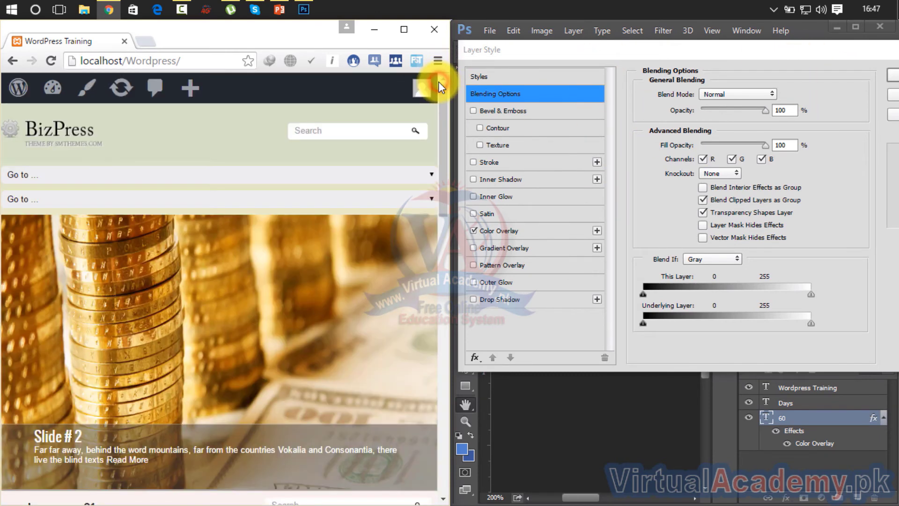
left_click_drag(445, 151, 466, 121)
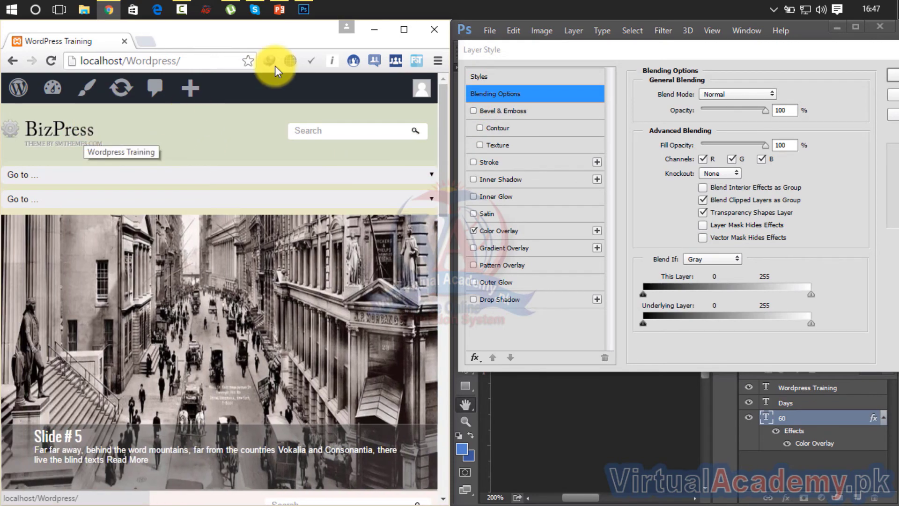
left_click(403, 30)
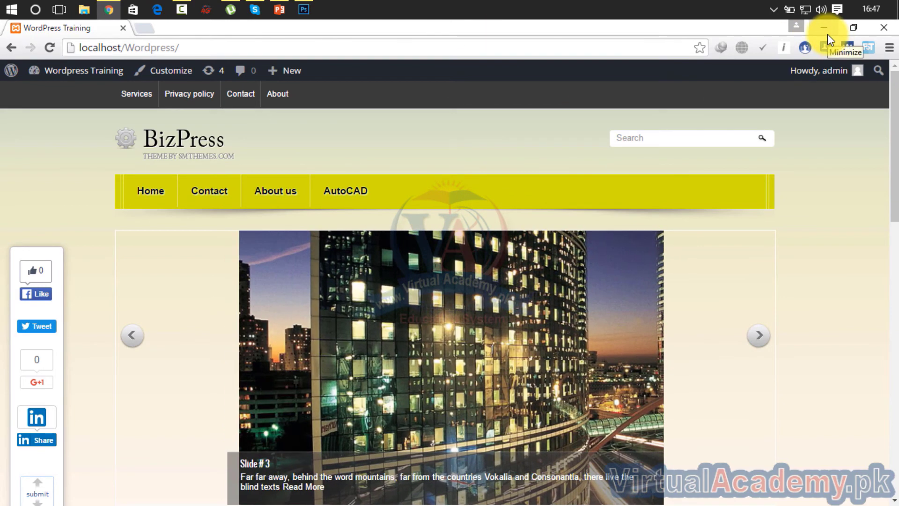
left_click(853, 27)
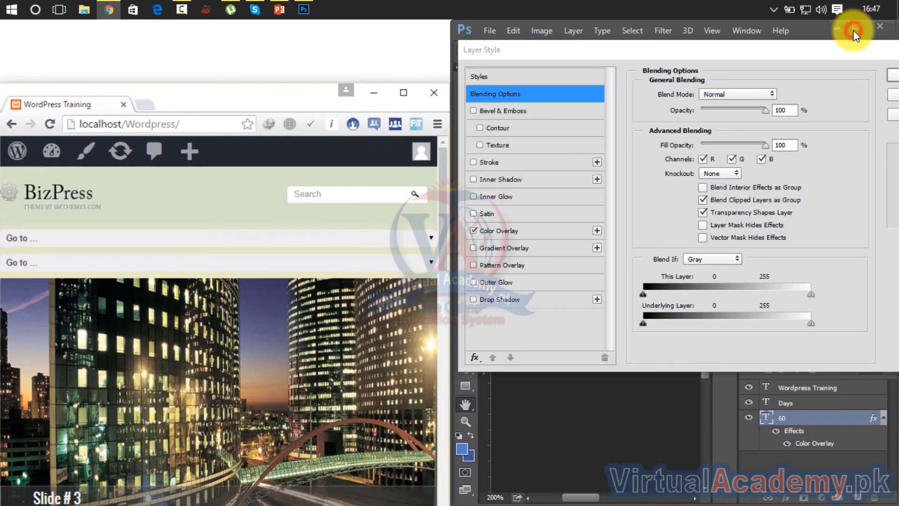
Step: Check the site's two compact menus, open Home, look through the page, and widen the browser window to show the full navigation bar
left_click(420, 238)
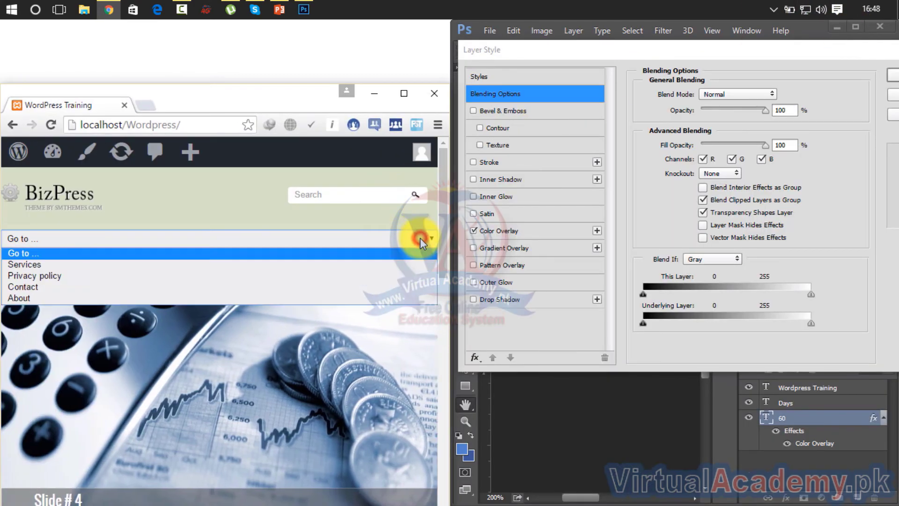
left_click(420, 238)
left_click(412, 266)
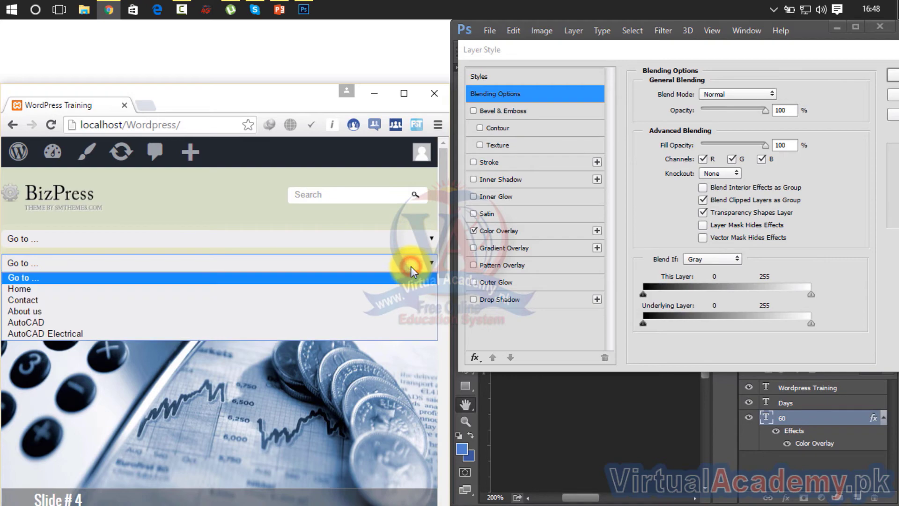
left_click(396, 290)
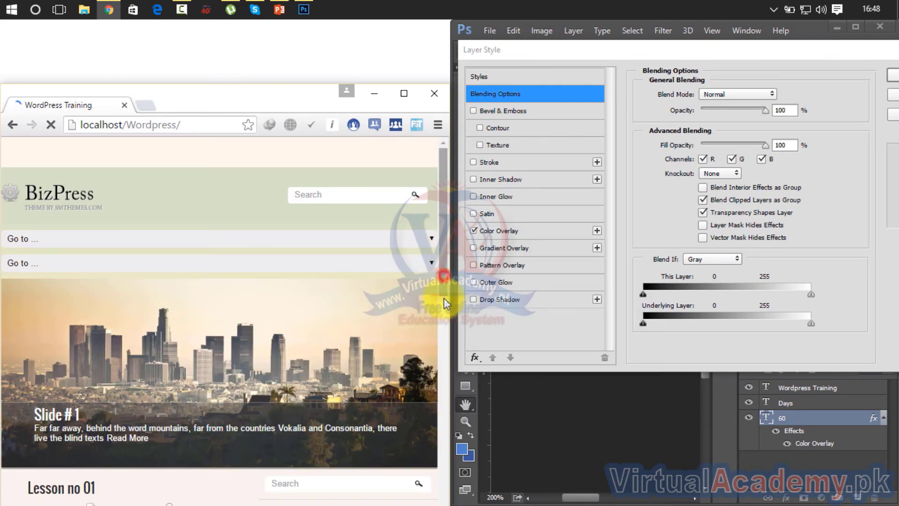
left_click_drag(443, 298, 440, 440)
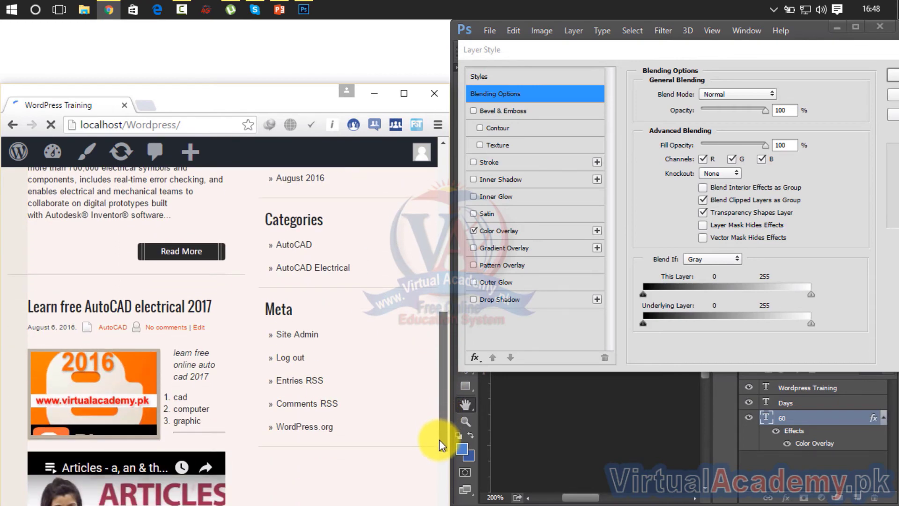
left_click_drag(440, 440, 442, 488)
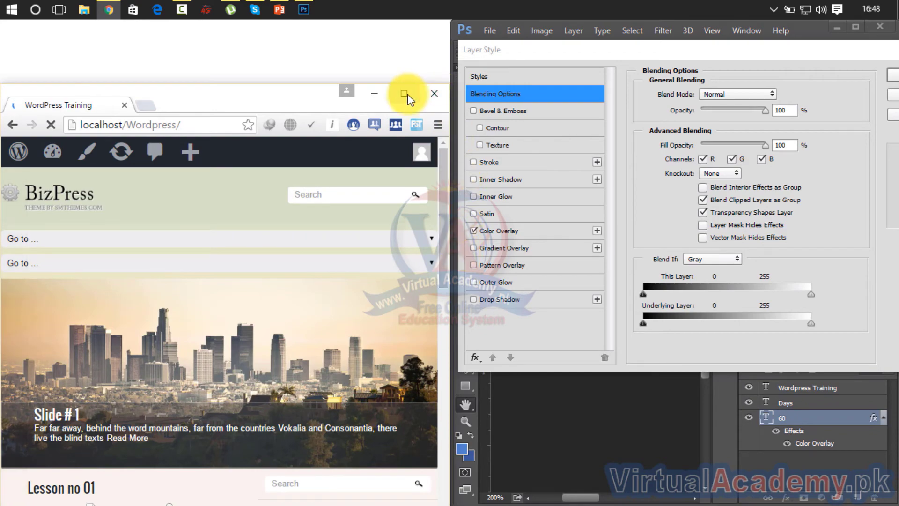
left_click_drag(459, 125, 683, 148)
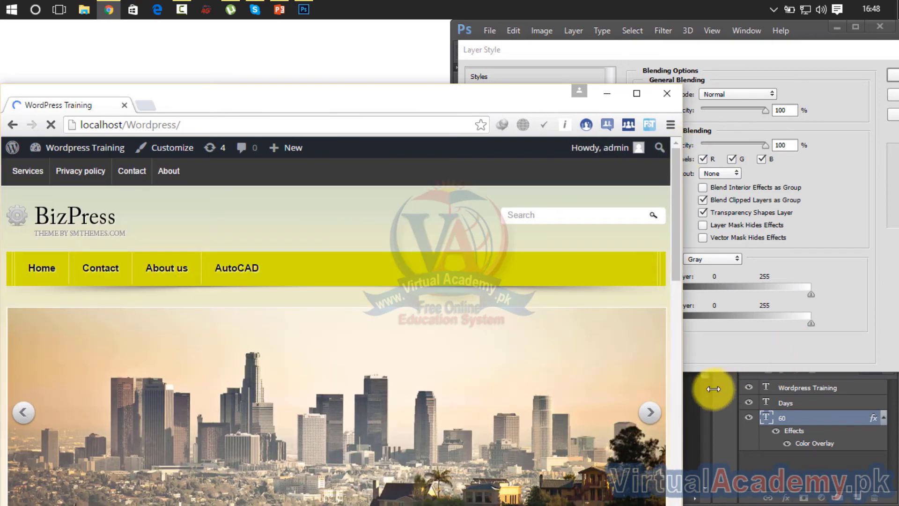
Step: Set the "60" layer's Color Overlay to the yellow d0e000 sampled from the site's navigation bar, and maximize Photoshop
left_click(695, 397)
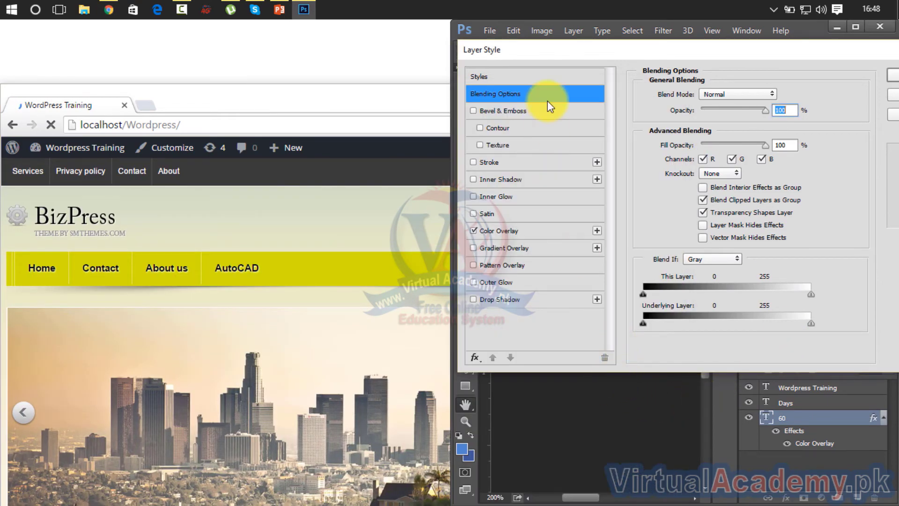
left_click(507, 229)
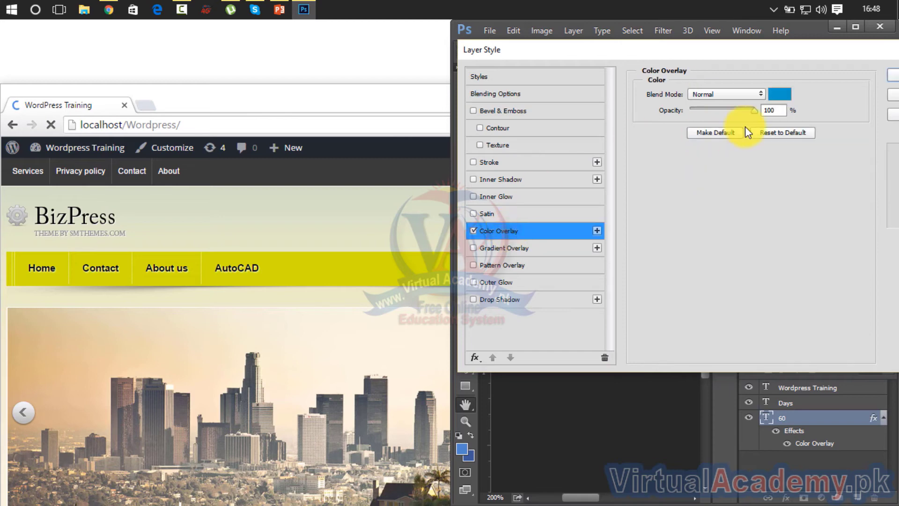
left_click(778, 95)
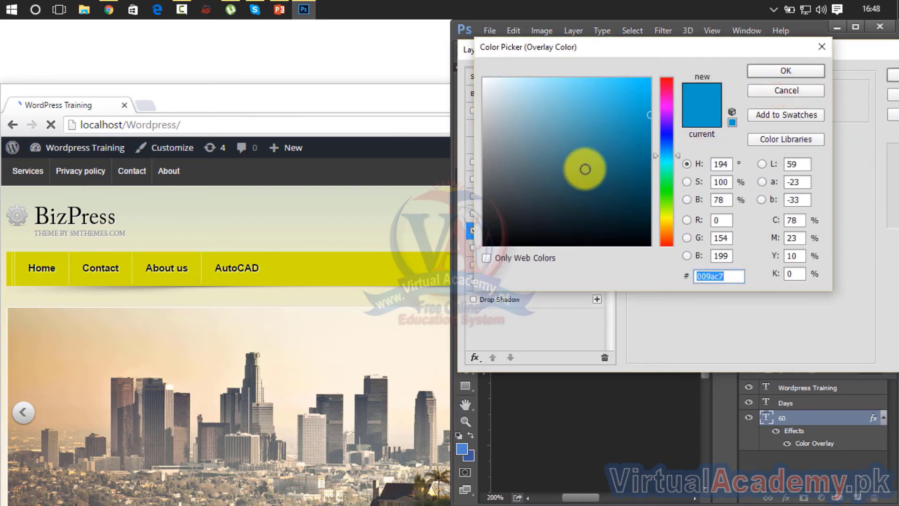
left_click(550, 404)
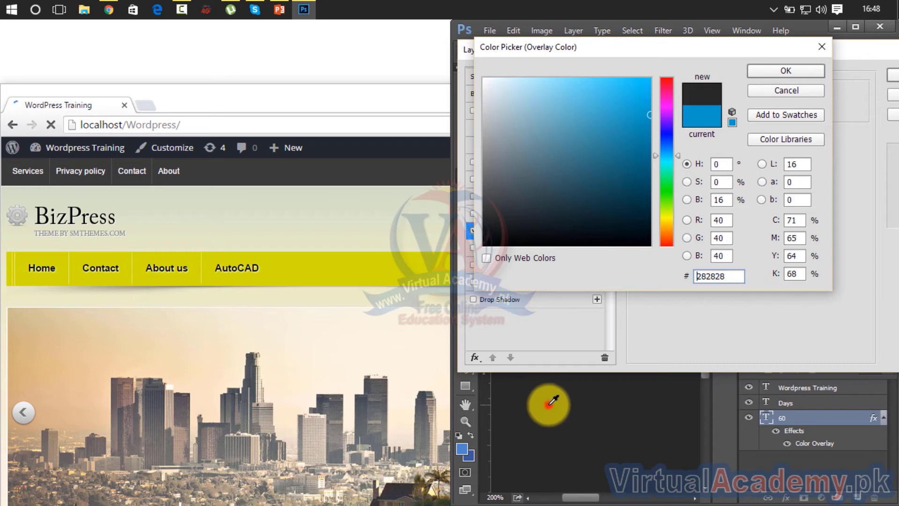
left_click(396, 269)
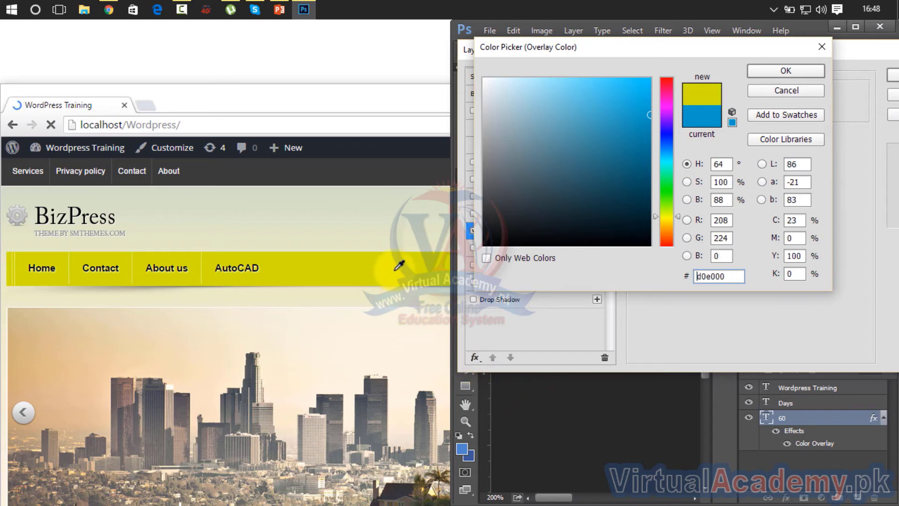
left_click(794, 69)
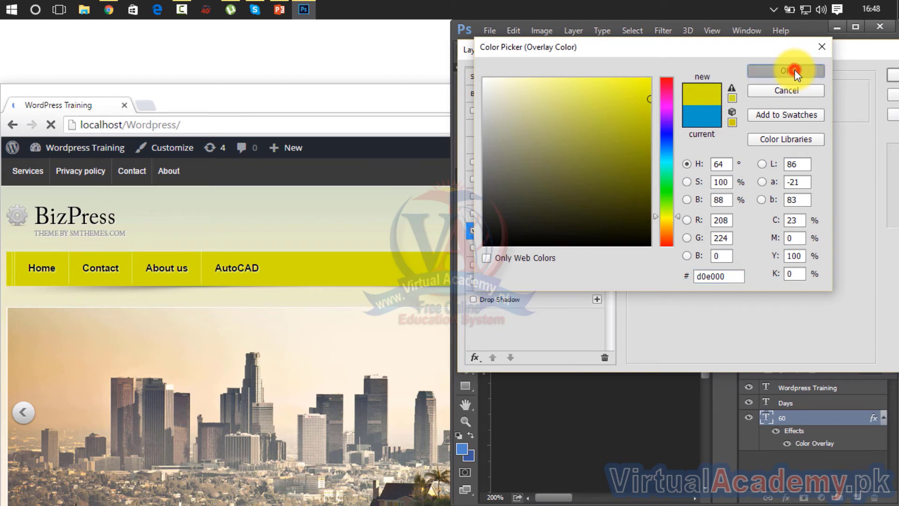
left_click_drag(856, 52, 763, 107)
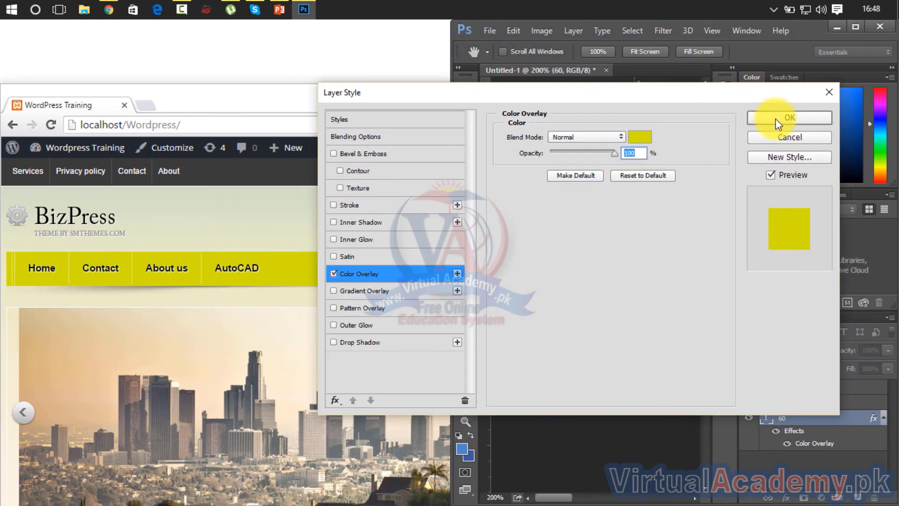
left_click(776, 118)
left_click(855, 27)
key("super+Up")
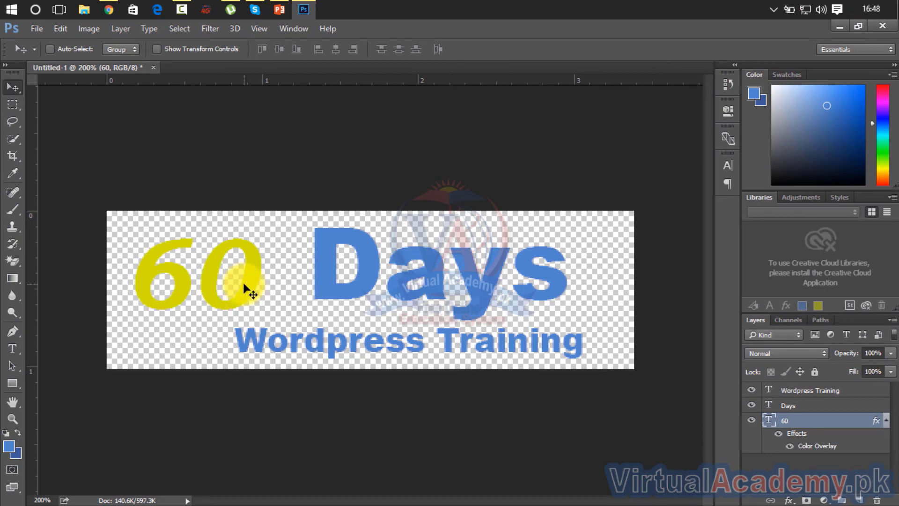
Step: Add a Drop Shadow to the "60" text layer with a distance of 3 px
right_click(807, 420)
left_click(707, 35)
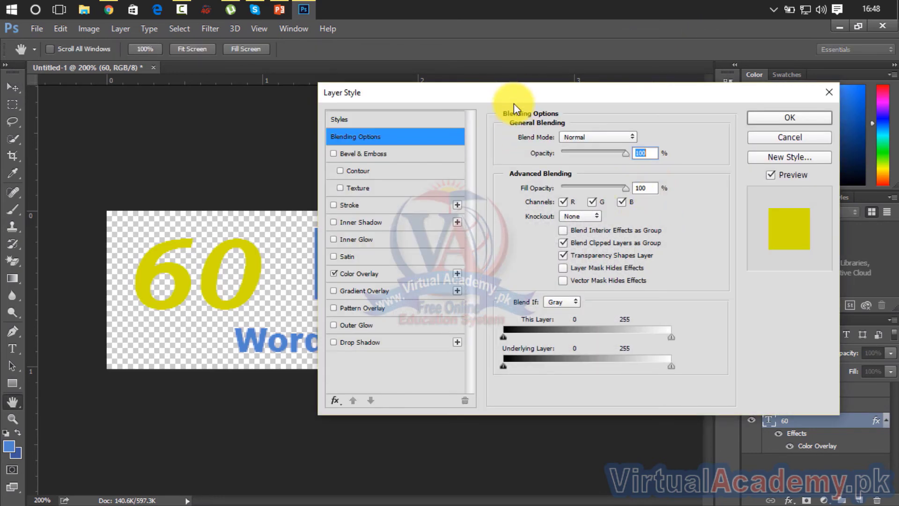
left_click_drag(518, 92, 691, 66)
left_click(510, 316)
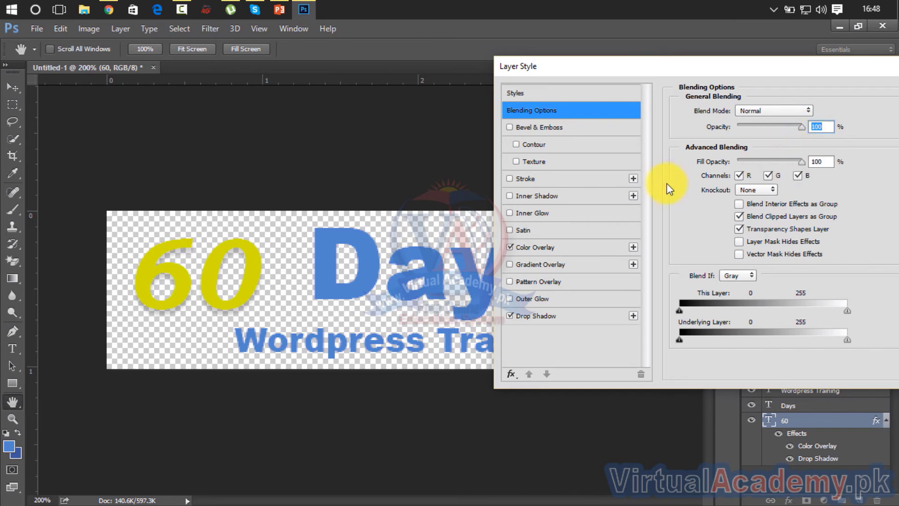
left_click(574, 315)
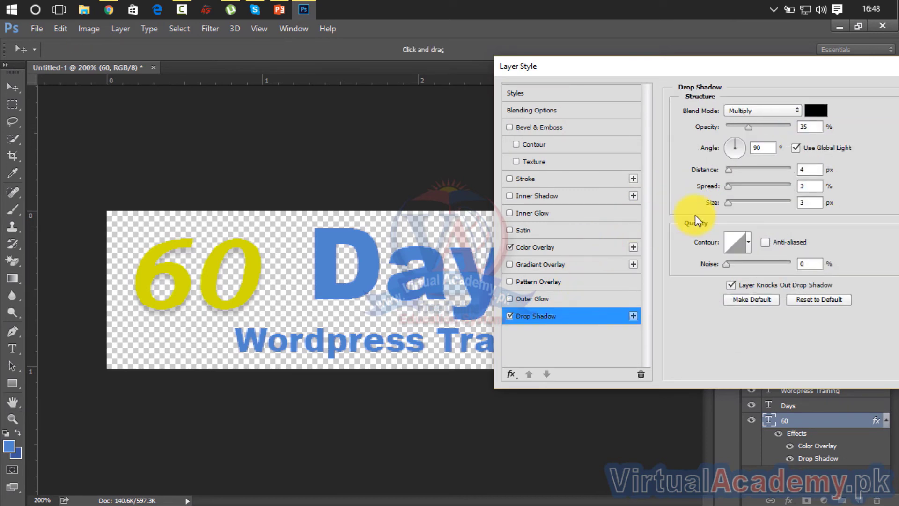
left_click(807, 169)
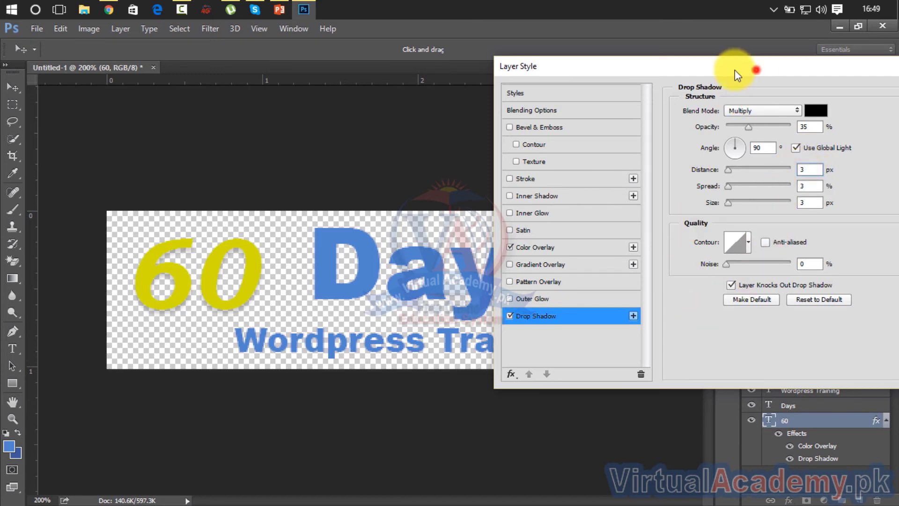
left_click_drag(738, 75, 613, 99)
left_click(818, 114)
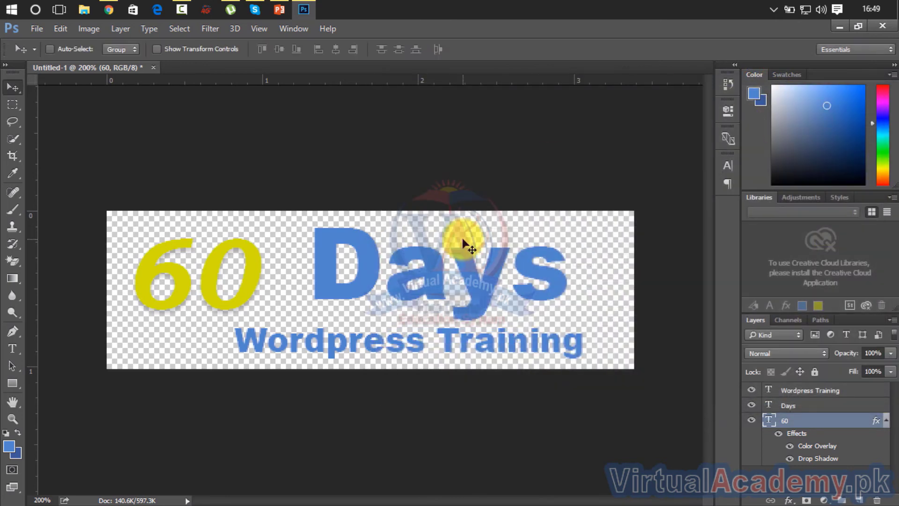
Step: Select the "Days" text layer and move it left and slightly down so its D overlaps the zero of "60"
right_click(253, 283)
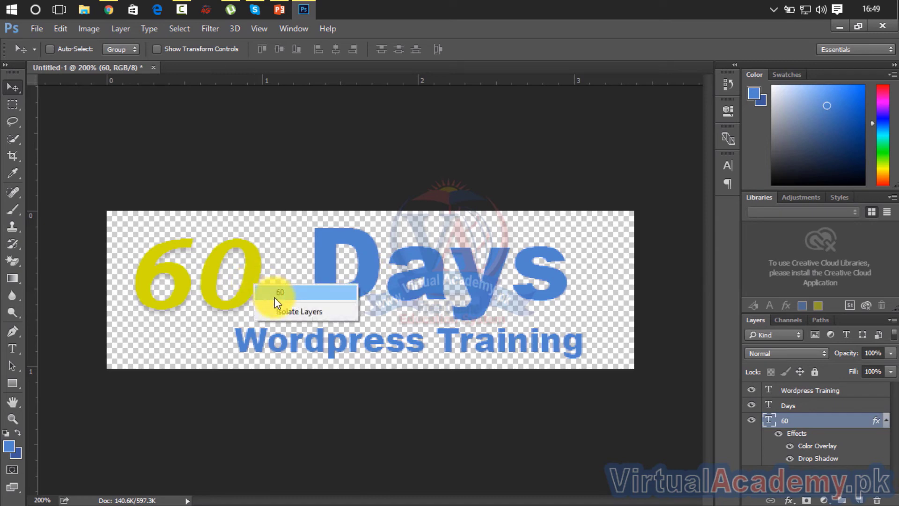
right_click(327, 249)
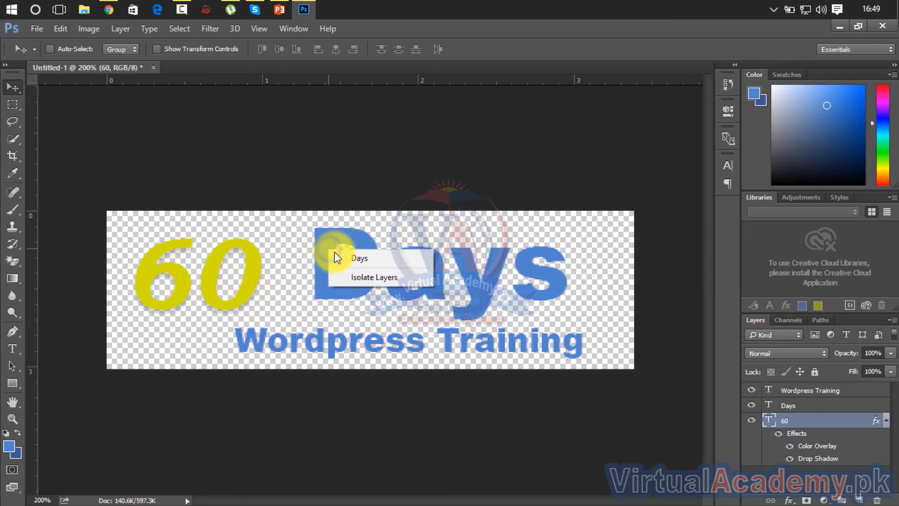
left_click(344, 257)
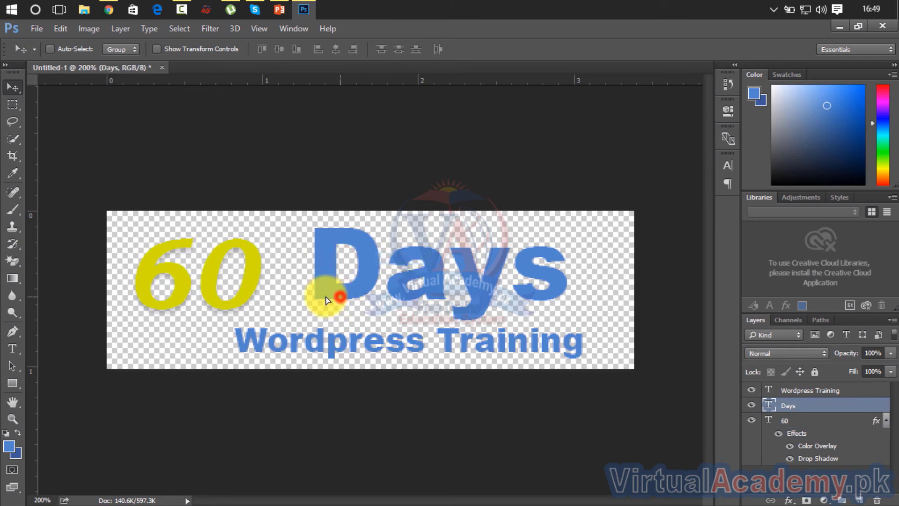
left_click_drag(338, 298, 253, 302)
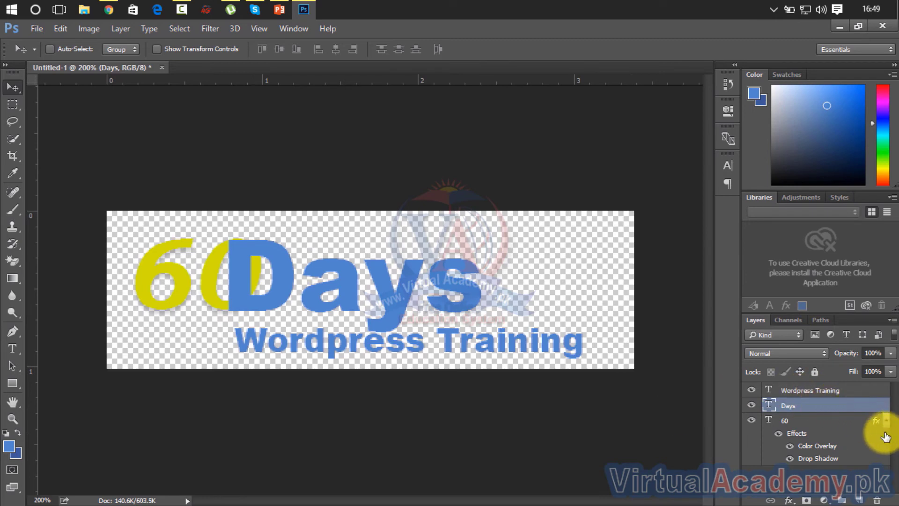
Step: Place the "Days" layer beneath the "60" layer and shift its text slightly left and up behind the zero
left_click(822, 480)
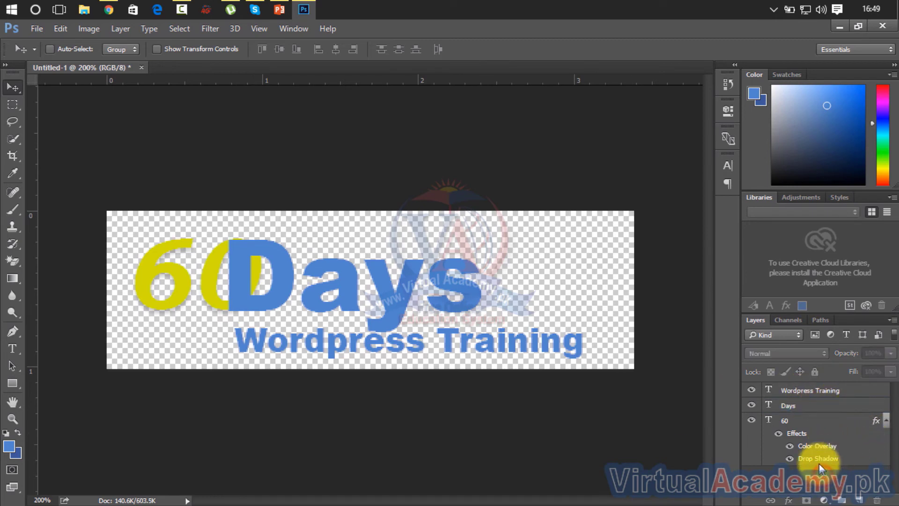
left_click(799, 407)
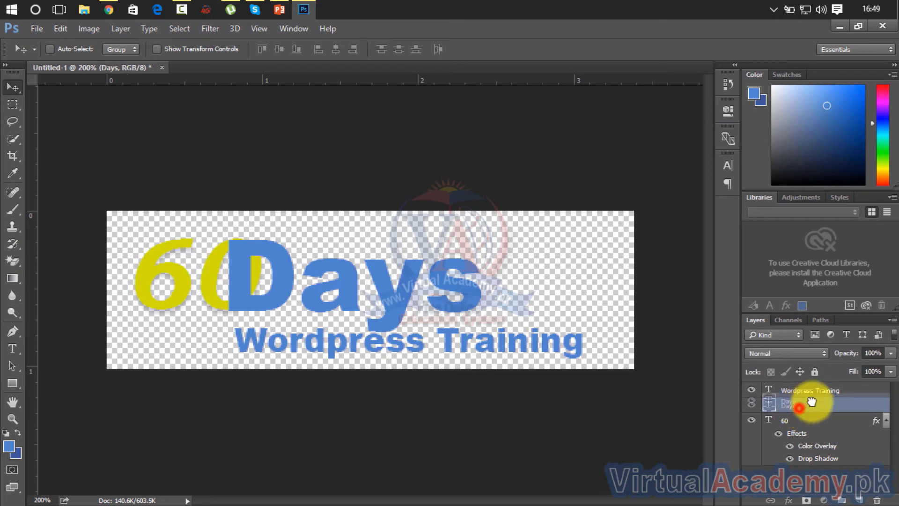
left_click_drag(824, 429, 838, 477)
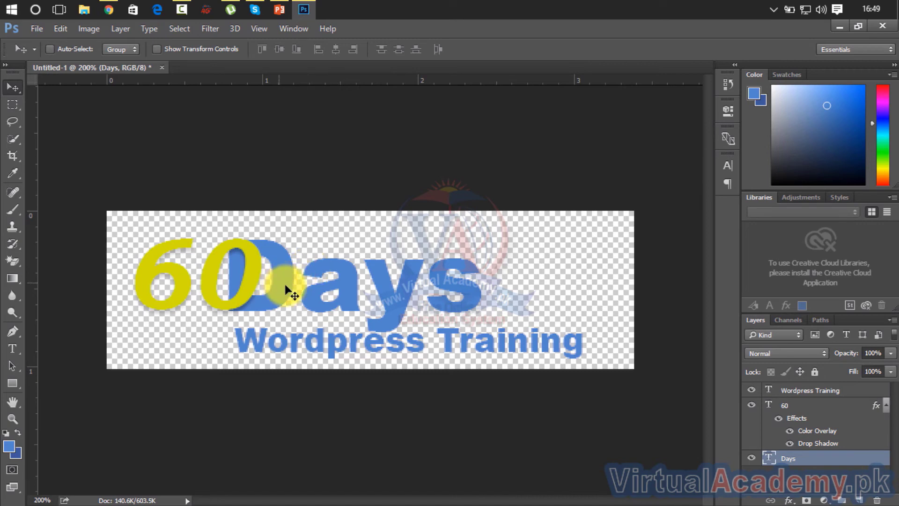
left_click_drag(287, 291, 324, 280)
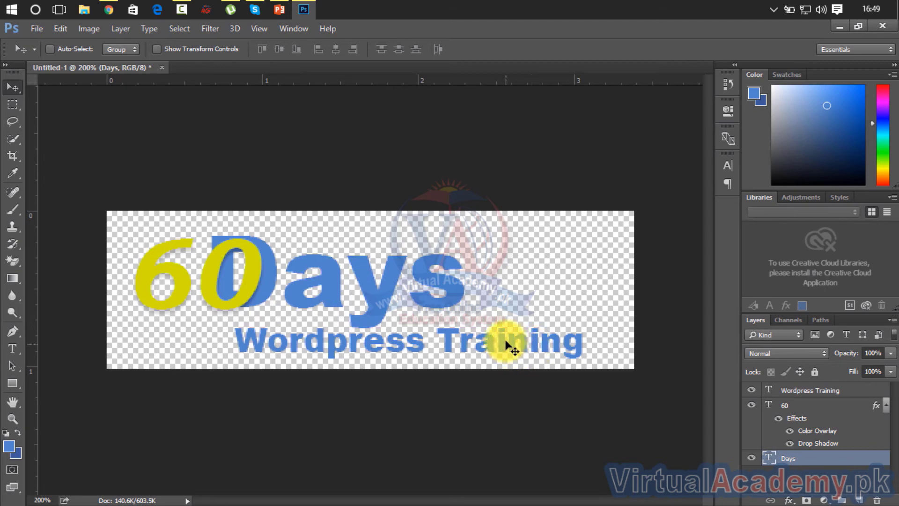
mouse_move(495, 345)
left_mouse_down()
mouse_move(474, 361)
mouse_move(509, 332)
mouse_move(508, 341)
left_mouse_up()
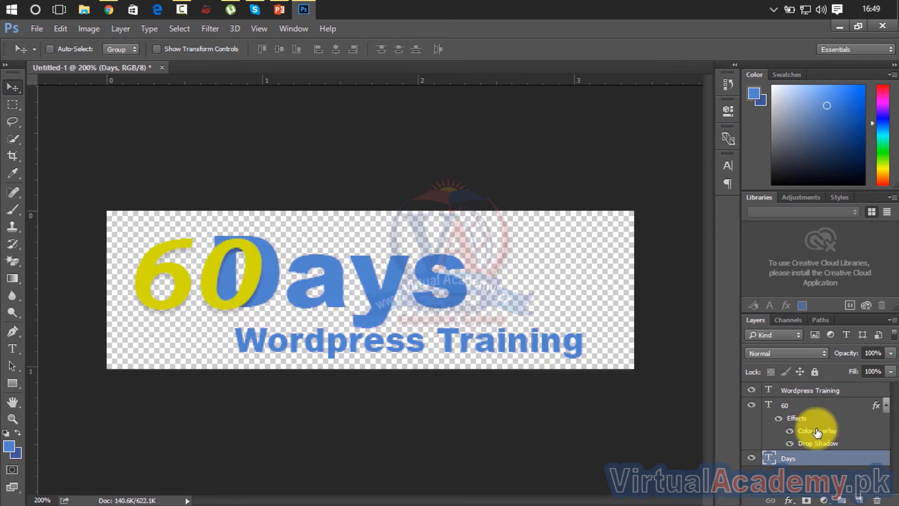
Step: Return the "Days" layer above the "60" layer and nudge its text slightly right and down
left_click_drag(809, 463, 815, 403)
left_click_drag(230, 301, 236, 302)
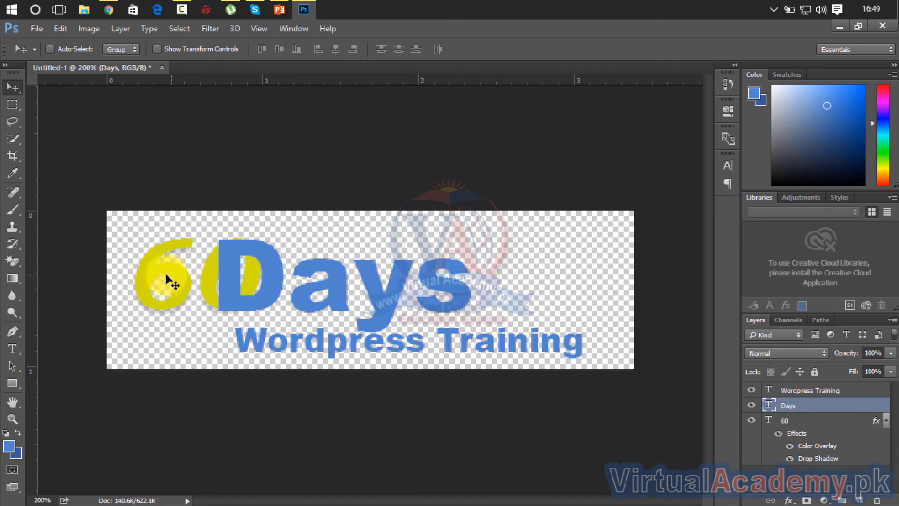
Step: Enlarge the "60" text with Free Transform to about 131% width and 155% height and apply the transformation
right_click(187, 272)
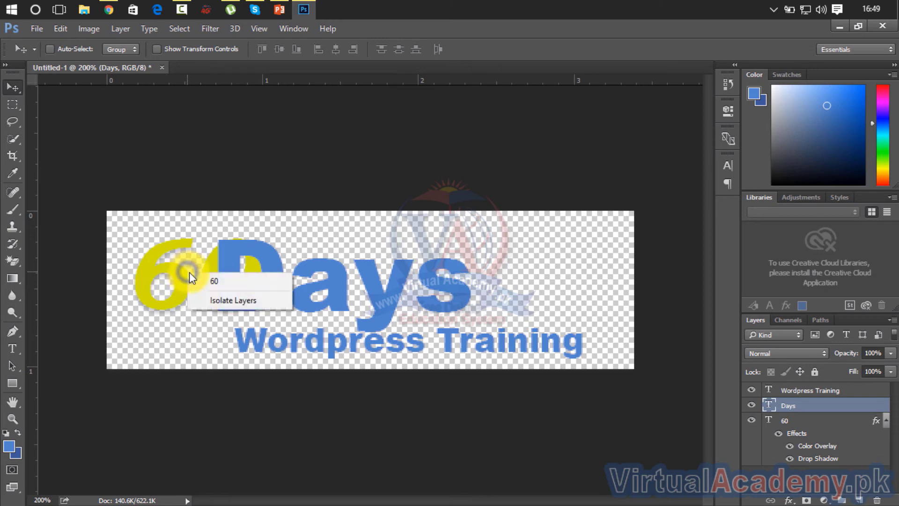
left_click(204, 279)
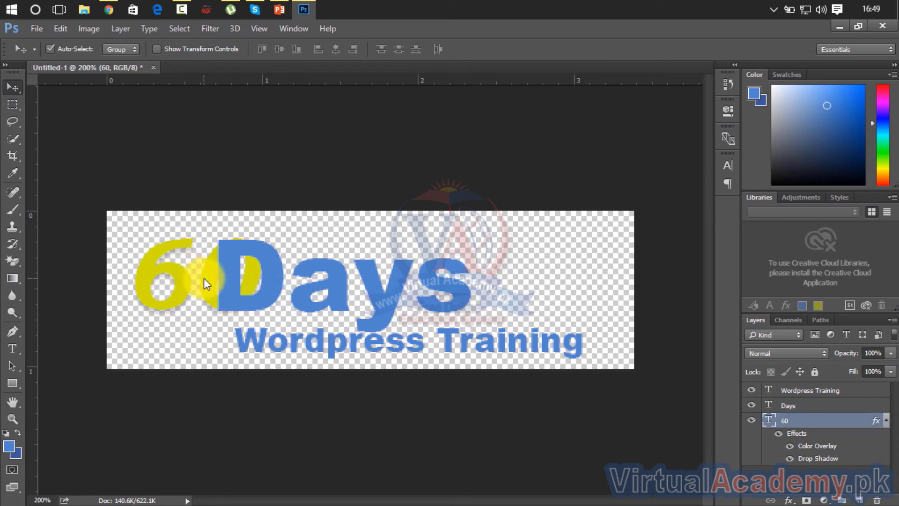
key("ctrl+t")
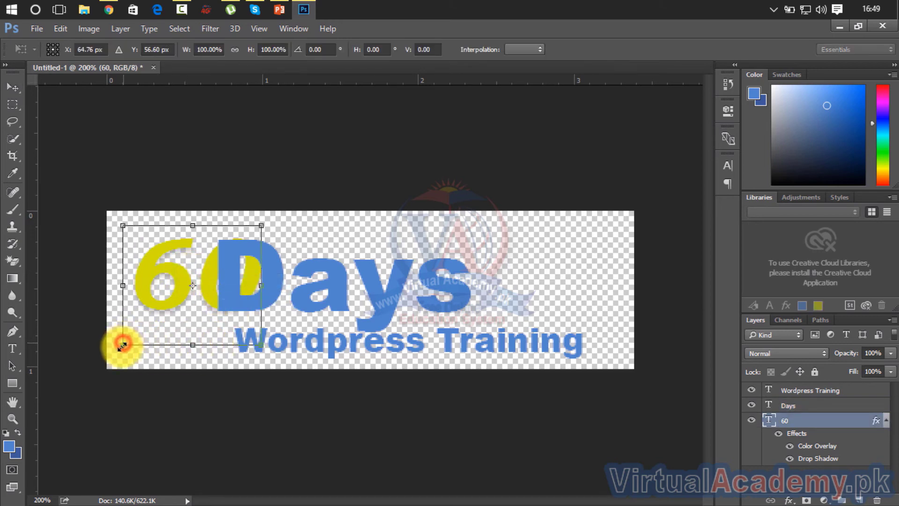
left_click_drag(121, 345, 97, 386)
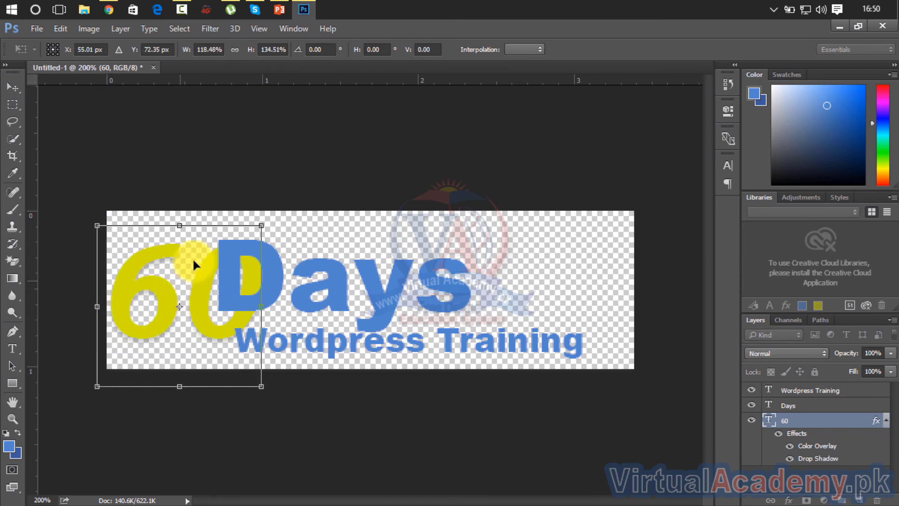
left_click_drag(263, 223, 279, 200)
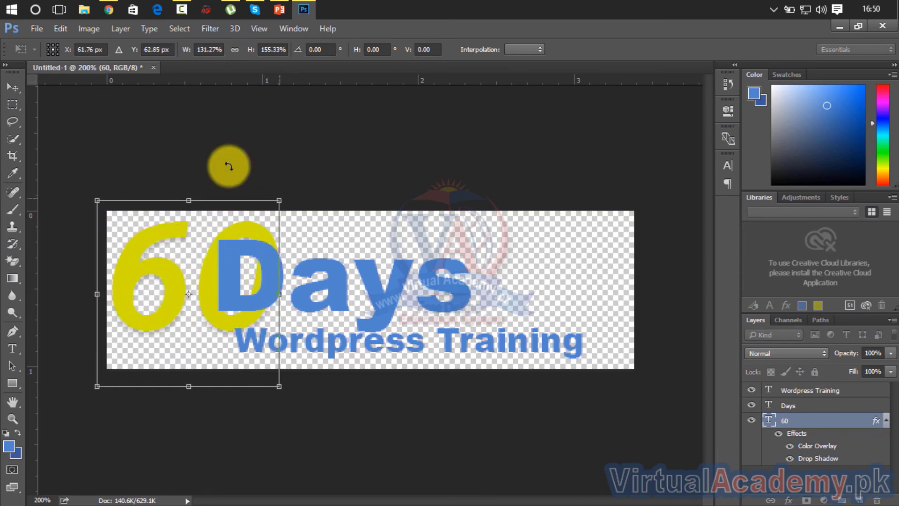
left_click(13, 83)
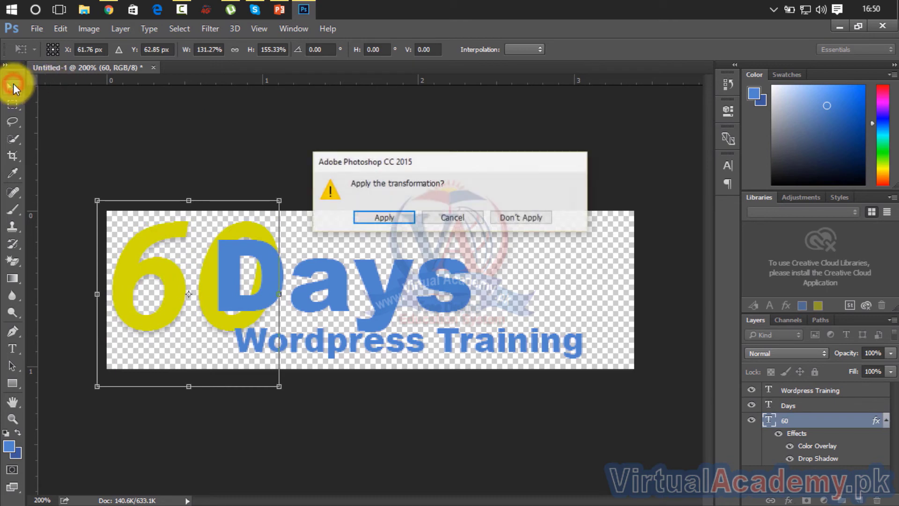
left_click(389, 220)
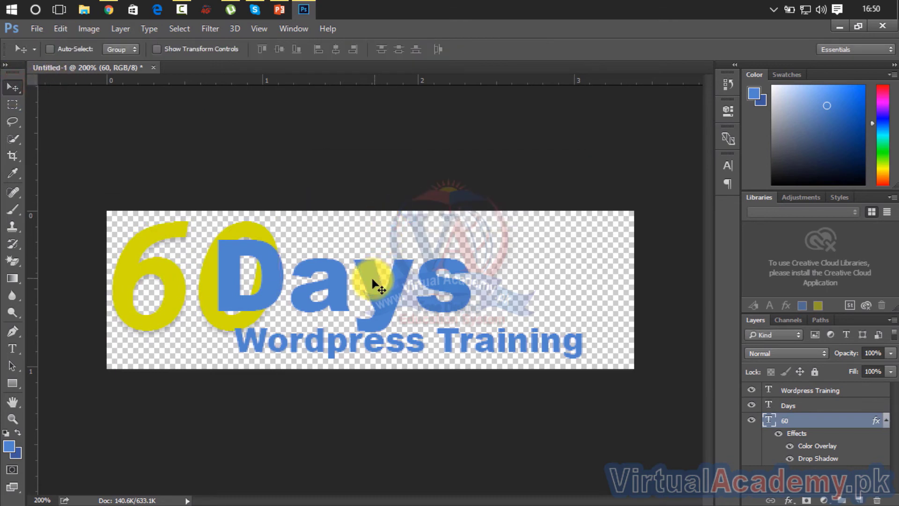
Step: Scale the "Days" text to about 96% width and 94% height, position it over the zero of "60", and apply the transformation
right_click(375, 282)
left_click(385, 282)
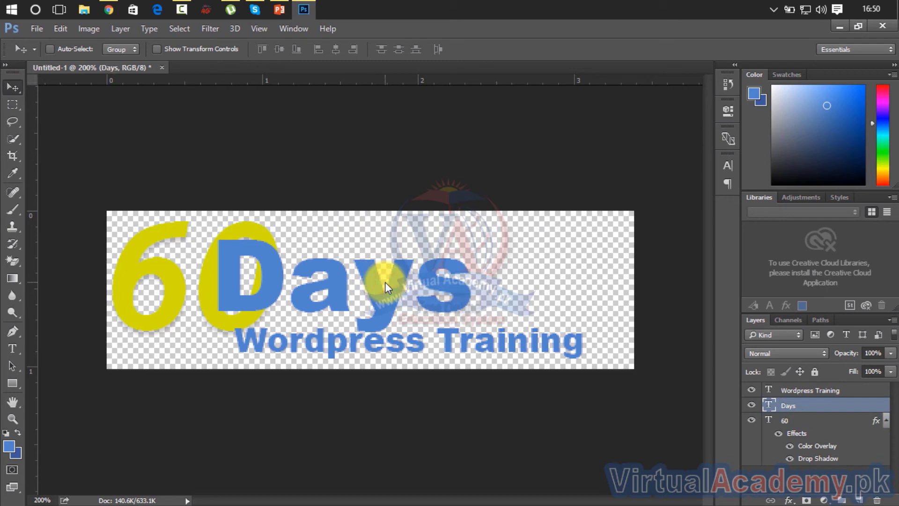
key("ctrl+t")
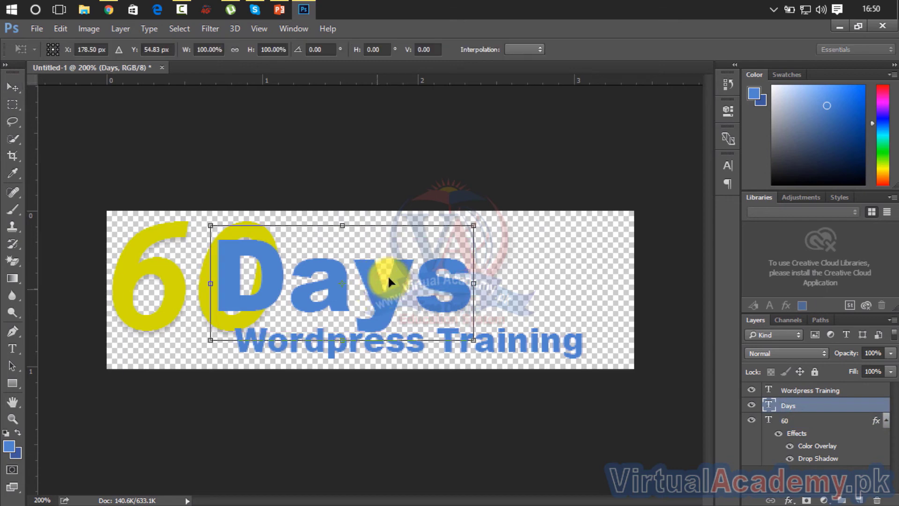
left_click_drag(473, 224, 448, 254)
left_click_drag(418, 292, 429, 266)
left_click_drag(441, 307, 454, 329)
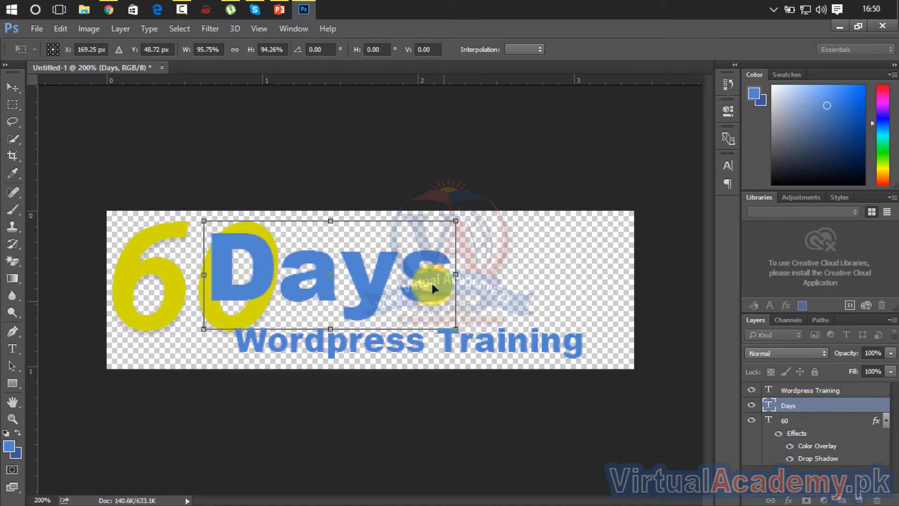
left_click_drag(434, 280, 439, 283)
left_click(14, 88)
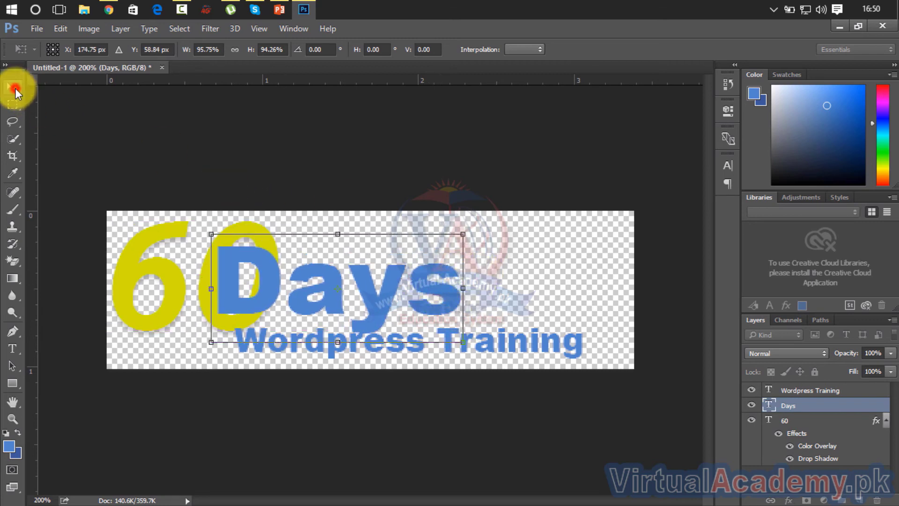
left_click(374, 219)
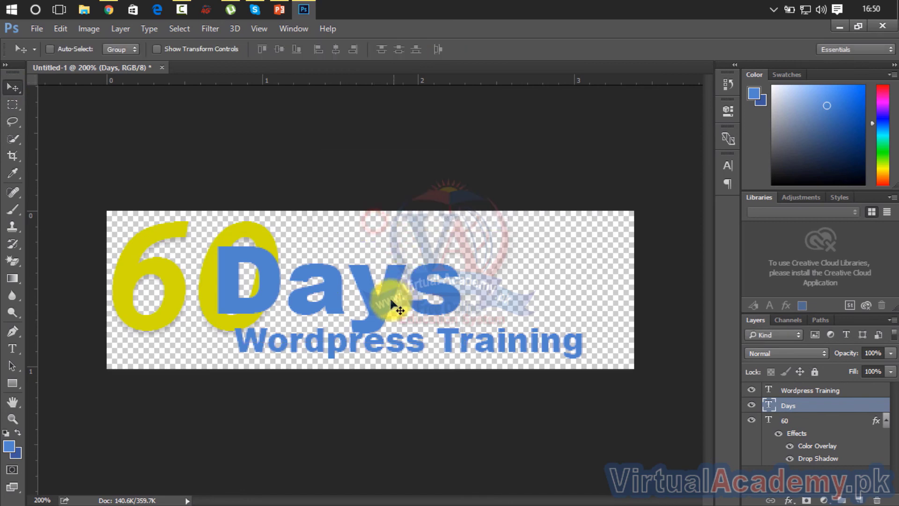
Step: Change the font of the "Days" text to Arial Bold Italic
left_click(13, 348)
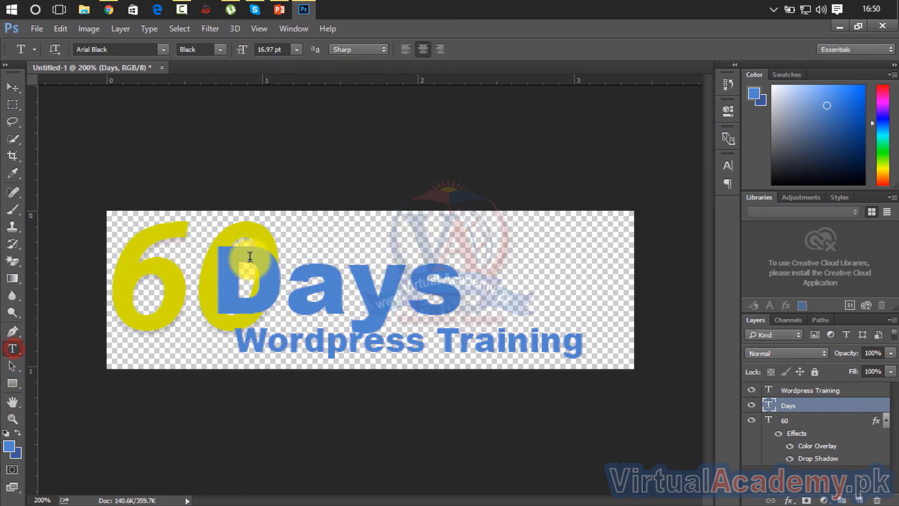
left_click_drag(461, 300, 211, 290)
left_click(165, 52)
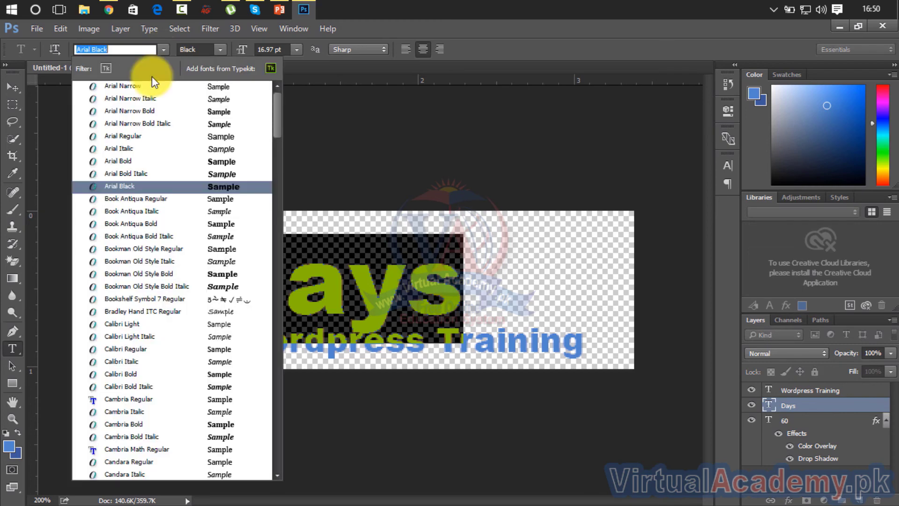
left_click(129, 173)
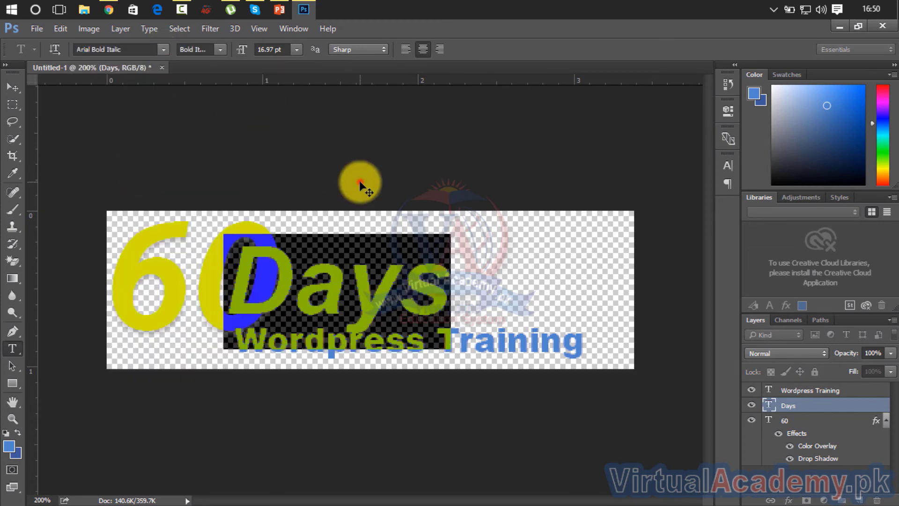
left_click(13, 87)
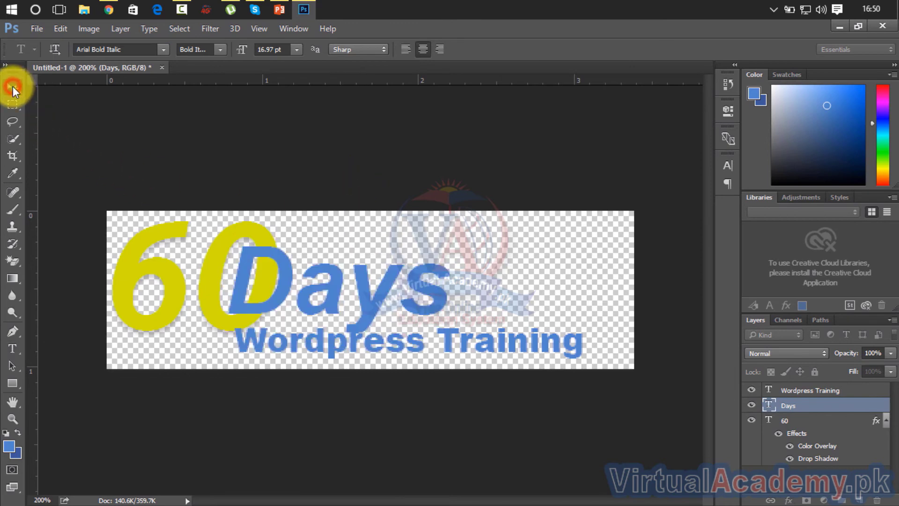
Step: Stretch the "Days" text to about 127% width and 107% height, apply it, and nudge the text slightly right and up
left_click_drag(330, 290, 433, 311)
key("ctrl+t")
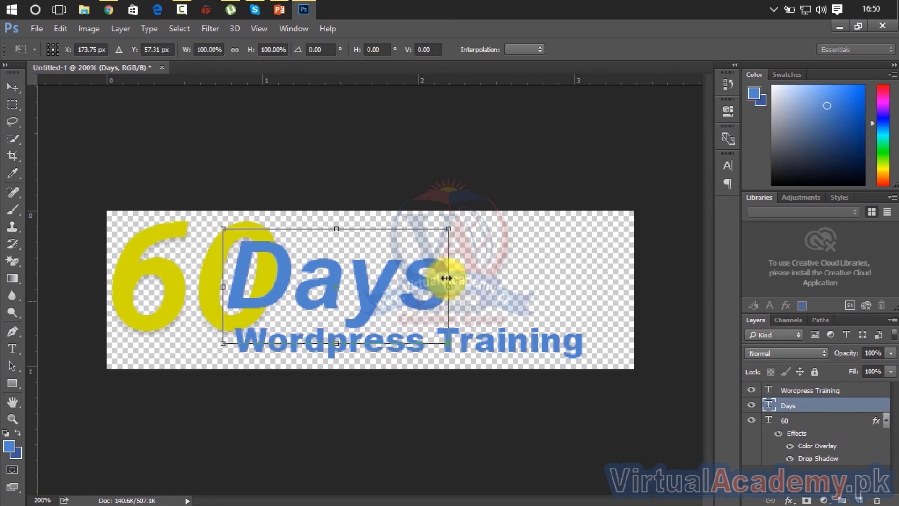
left_click_drag(448, 229, 508, 221)
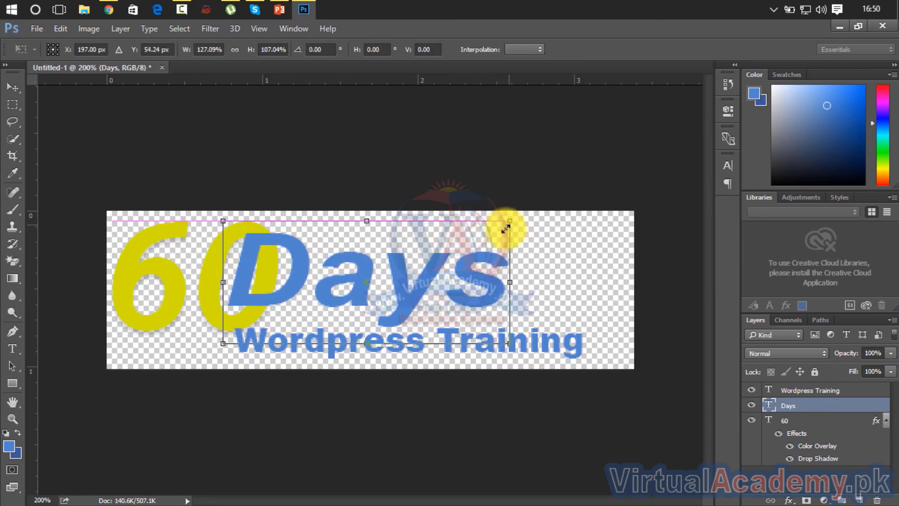
left_click_drag(479, 259, 477, 272)
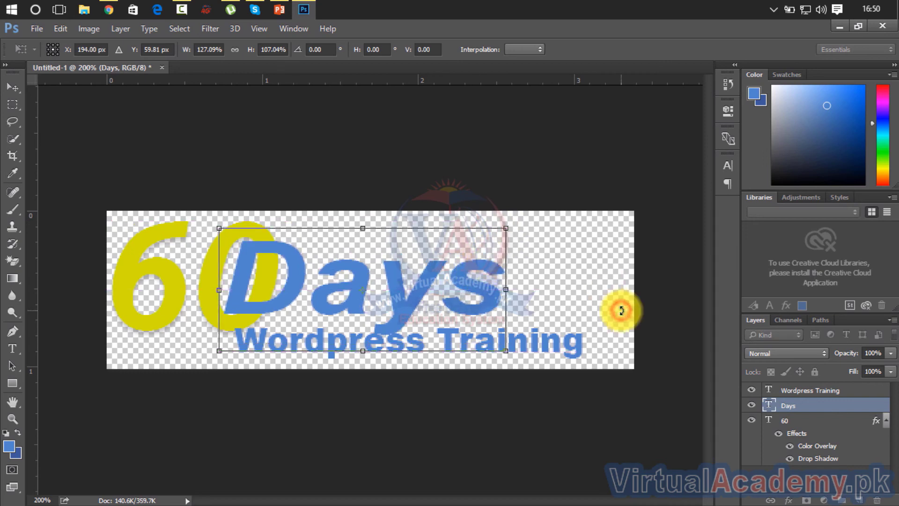
left_click(14, 89)
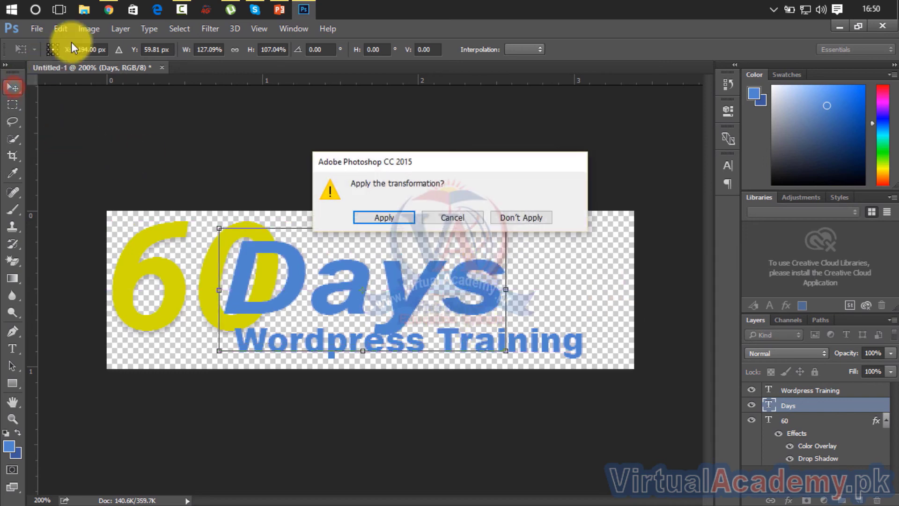
left_click(372, 220)
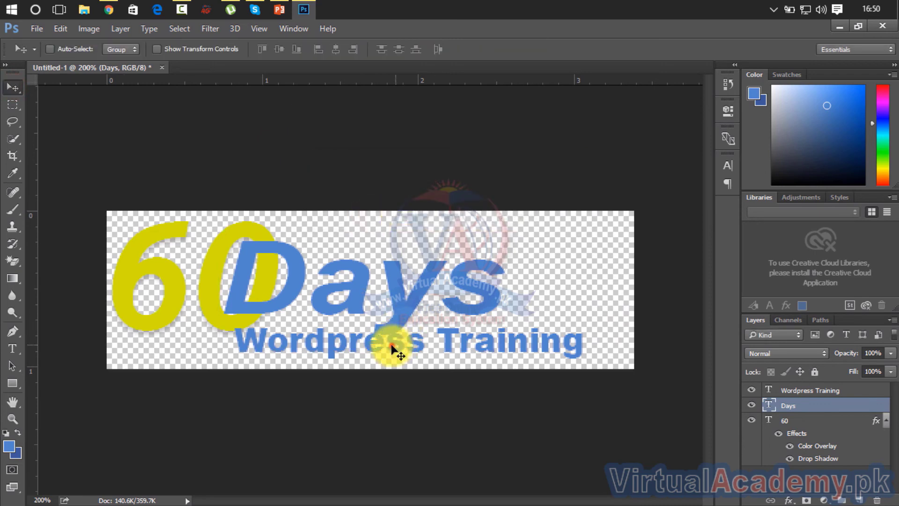
mouse_move(395, 345)
left_mouse_down()
mouse_move(356, 361)
mouse_move(382, 321)
mouse_move(388, 346)
mouse_move(403, 340)
left_mouse_up()
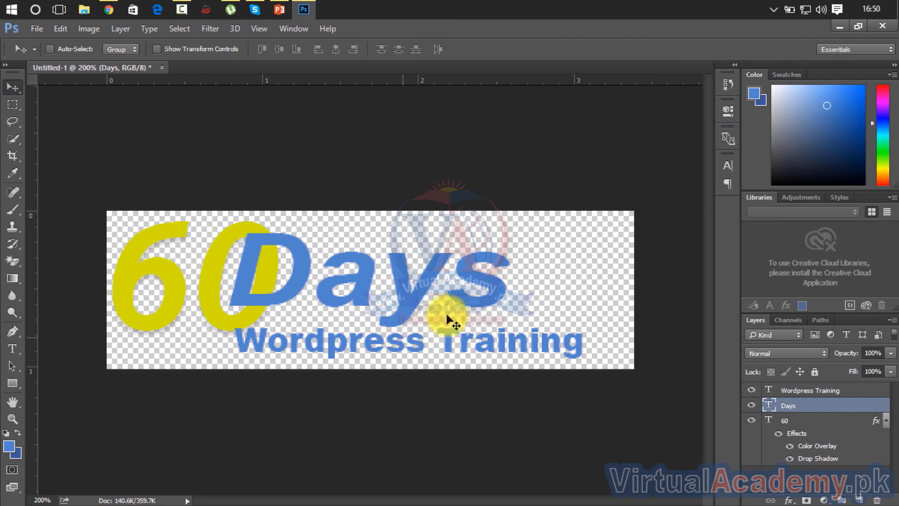
Step: Select the "Wordpress Training" text layer and move it right, close to the canvas's right edge
right_click(371, 349)
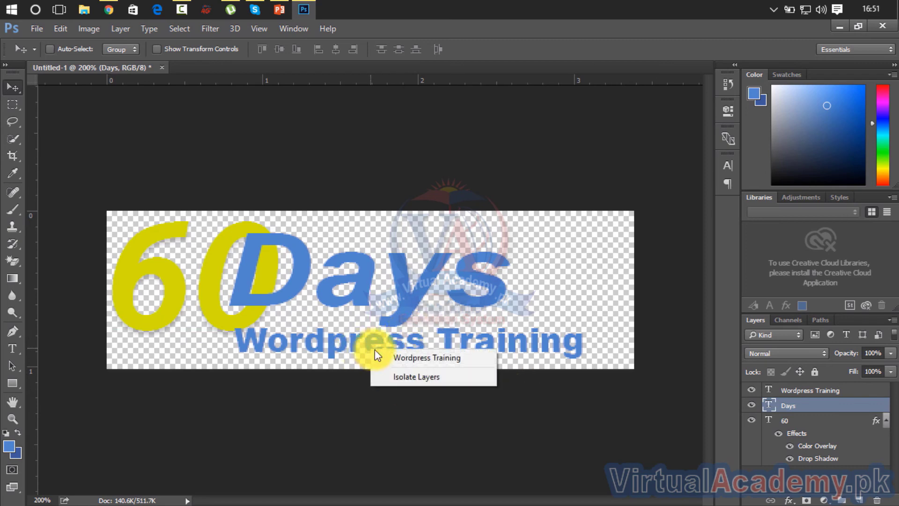
left_click(396, 357)
left_click_drag(395, 351, 434, 349)
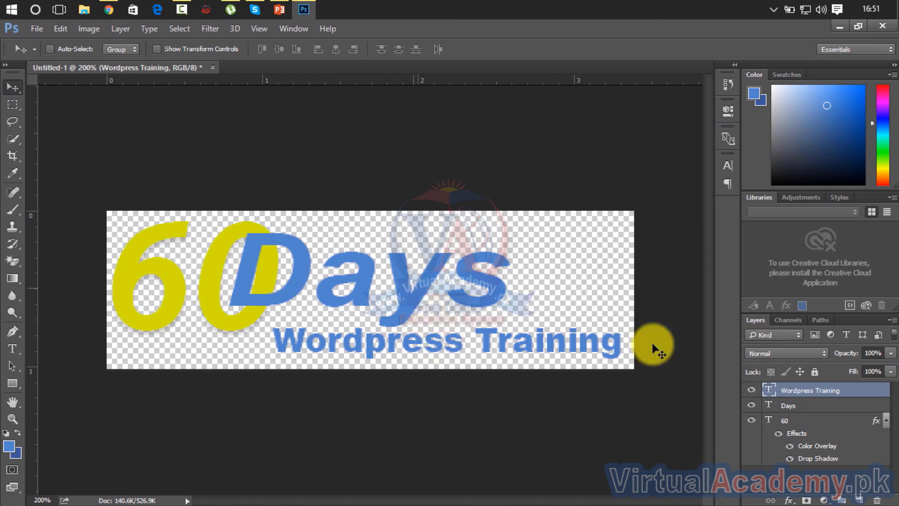
Step: Add a Drop Shadow to the "Days" text layer with 35% opacity and 3 px distance
left_click(796, 410)
right_click(796, 409)
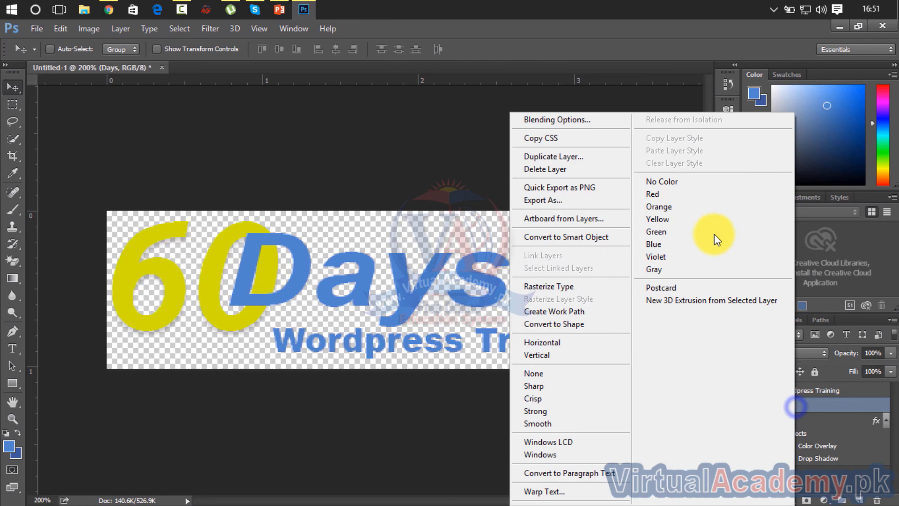
left_click(614, 125)
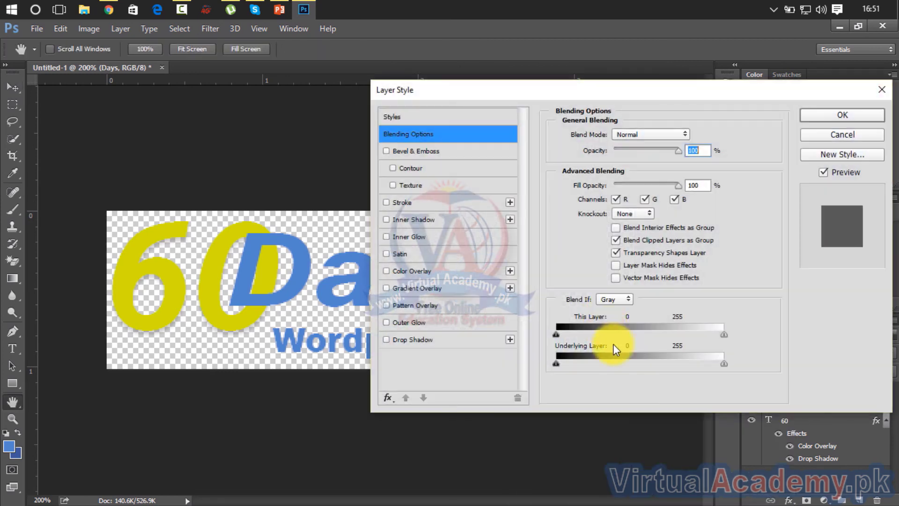
left_click(433, 339)
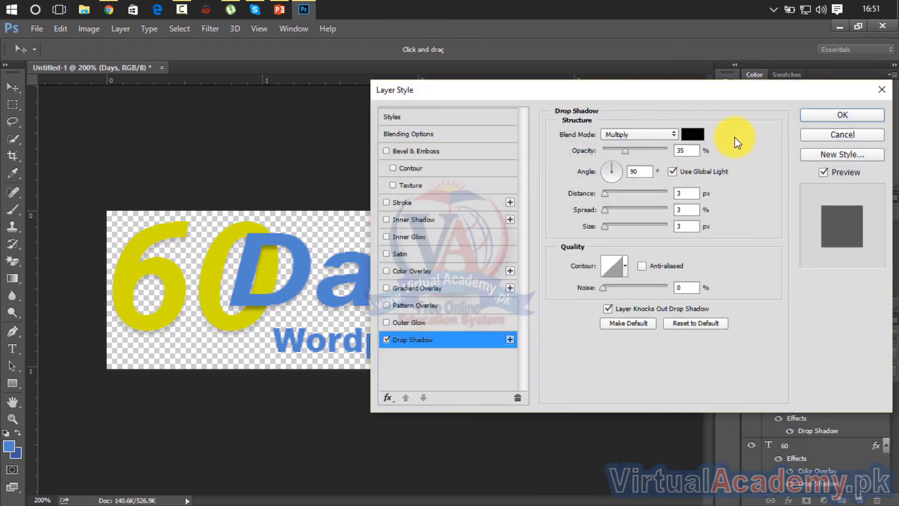
left_click(823, 118)
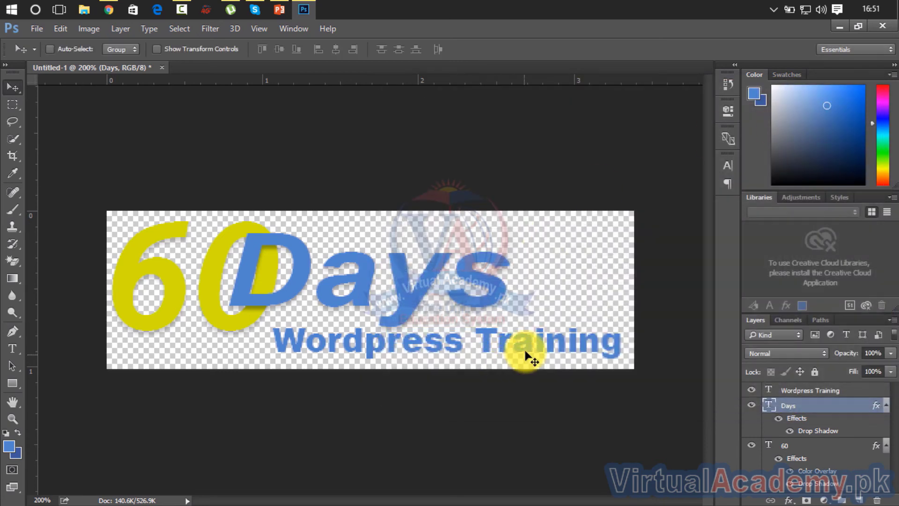
Step: Add a Drop Shadow to the "Wordpress Training" text layer with 35% opacity and 3 px distance
right_click(527, 349)
left_click(540, 354)
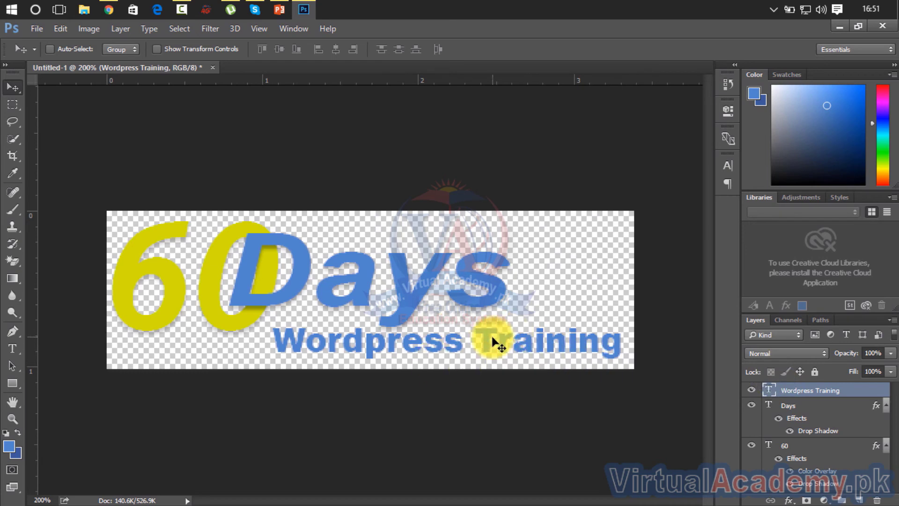
right_click(780, 391)
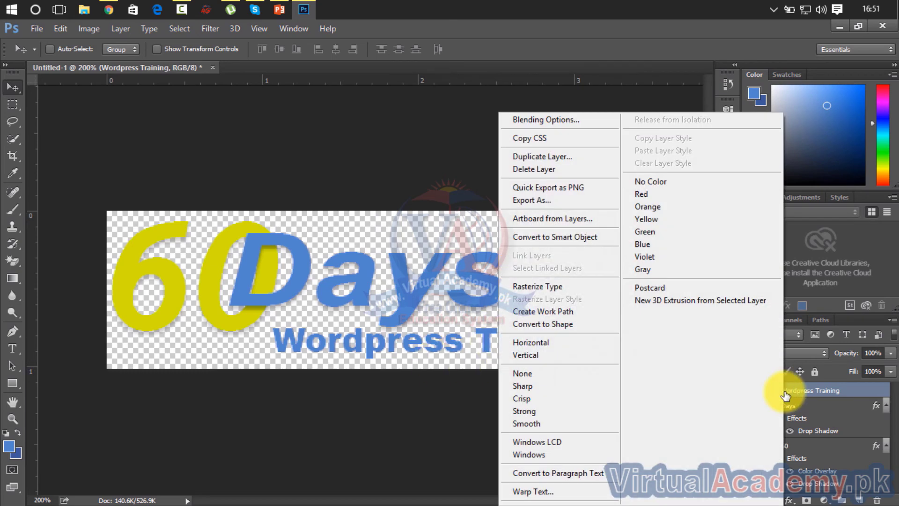
left_click(586, 122)
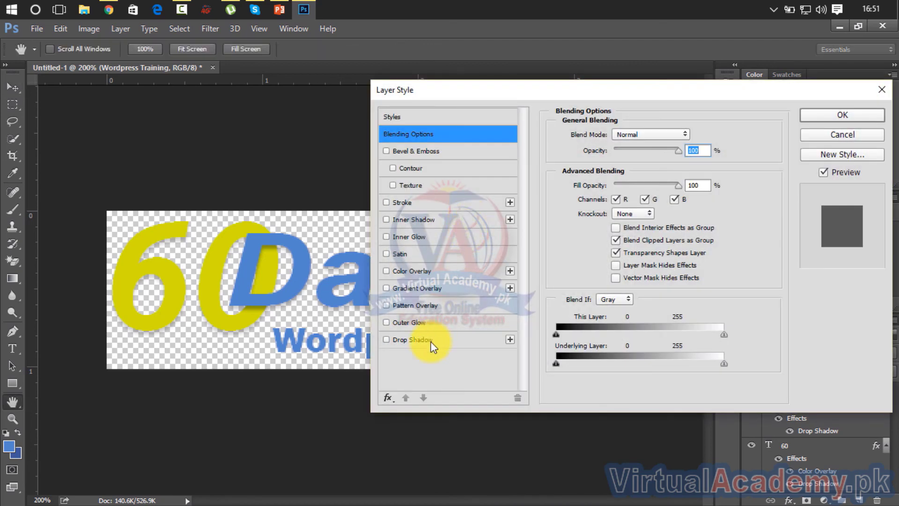
left_click(431, 345)
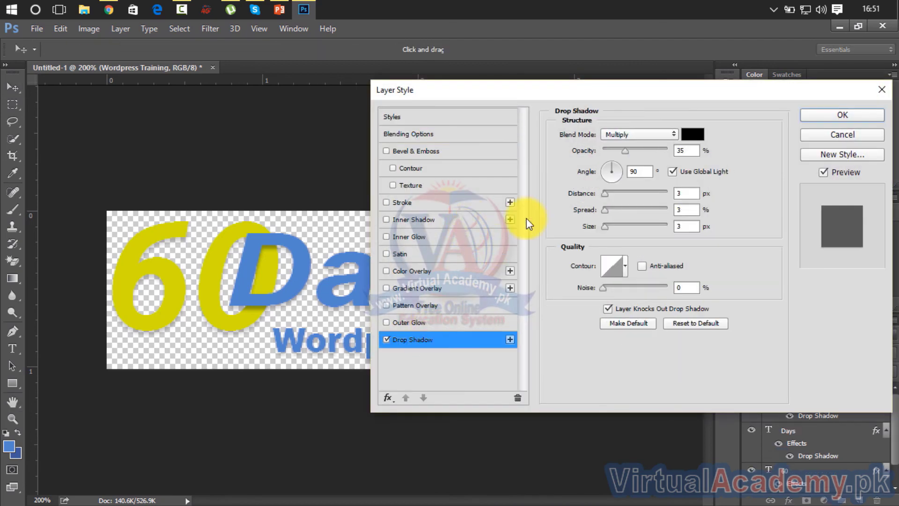
left_click(844, 114)
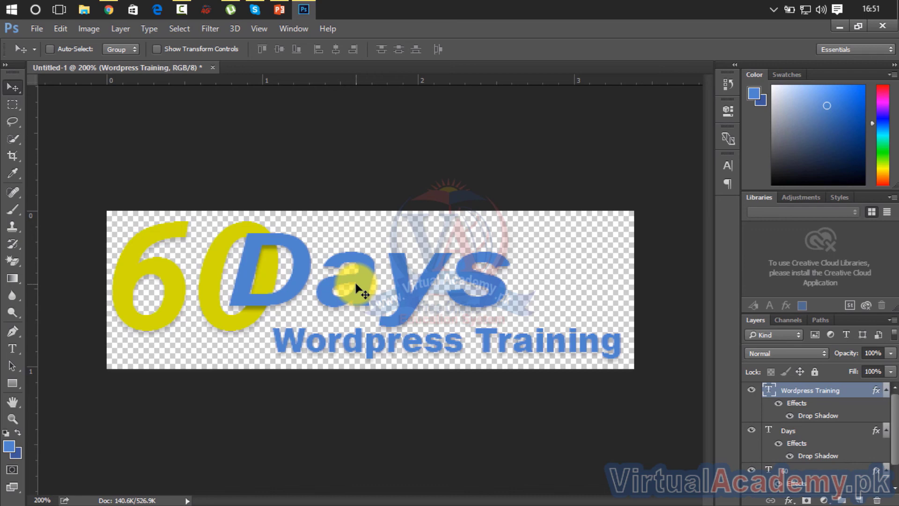
left_click(38, 32)
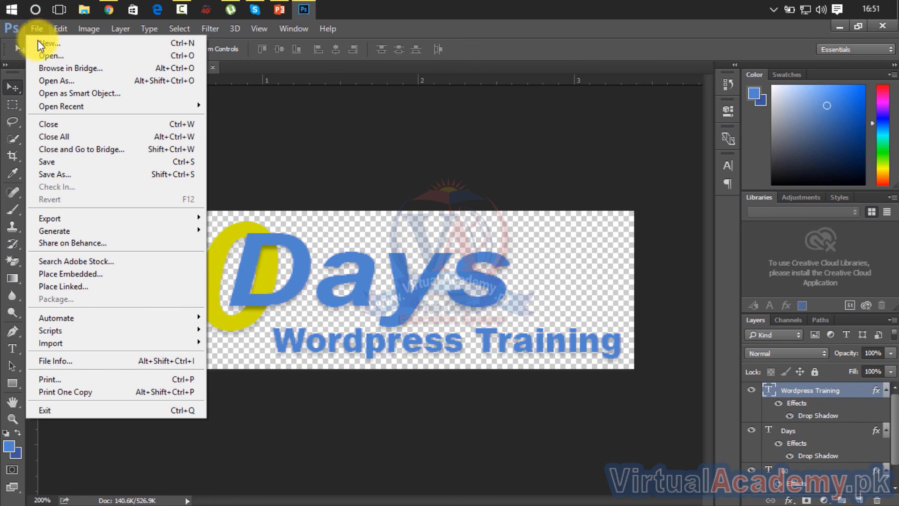
mouse_move(99, 220)
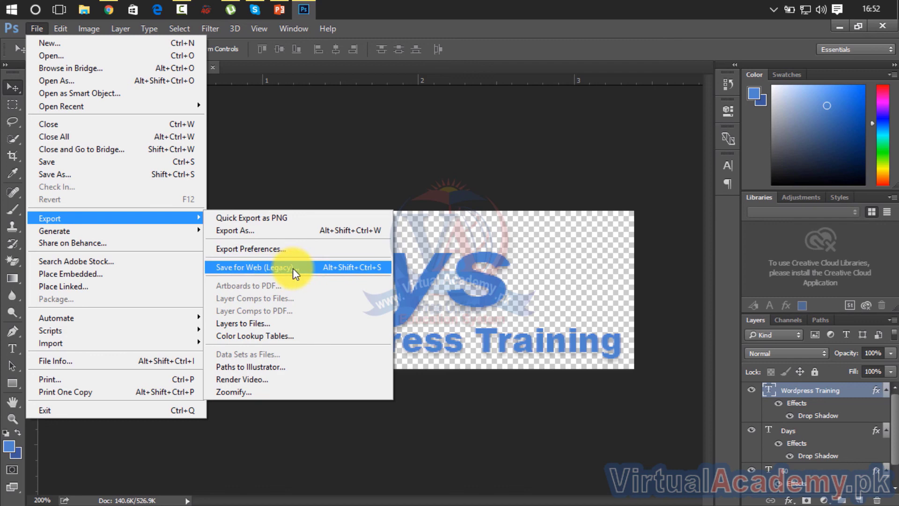
left_click(326, 148)
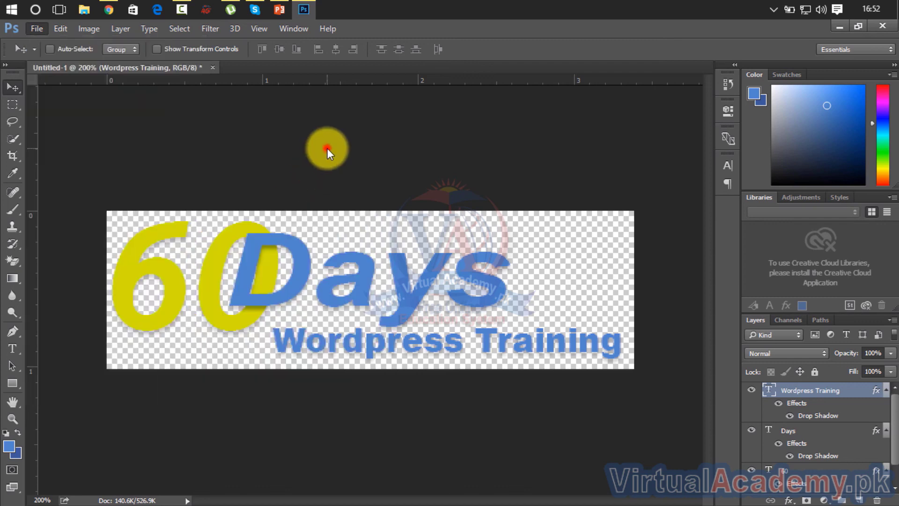
left_click(35, 29)
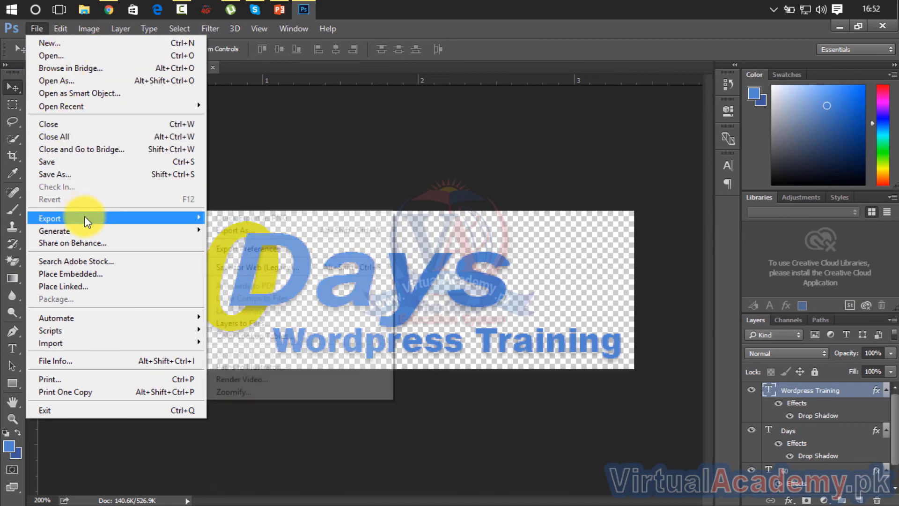
mouse_move(85, 218)
left_click(251, 266)
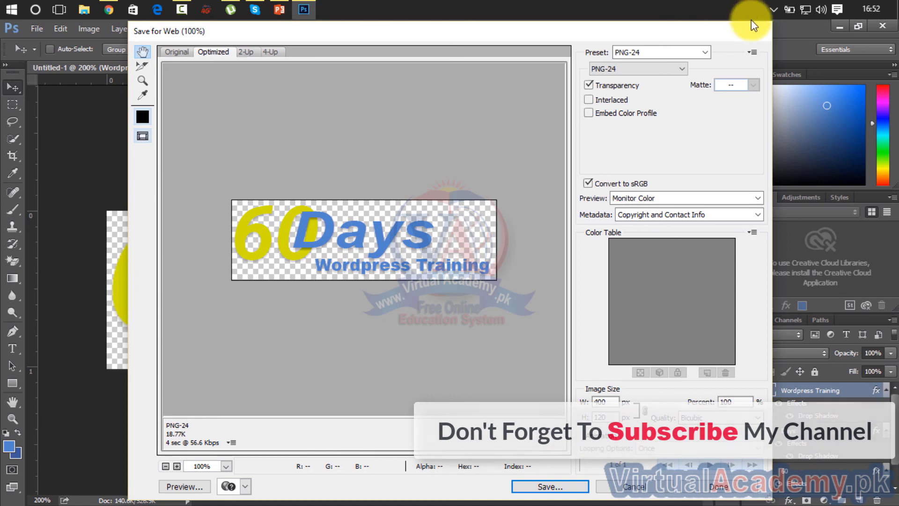
left_click(628, 491)
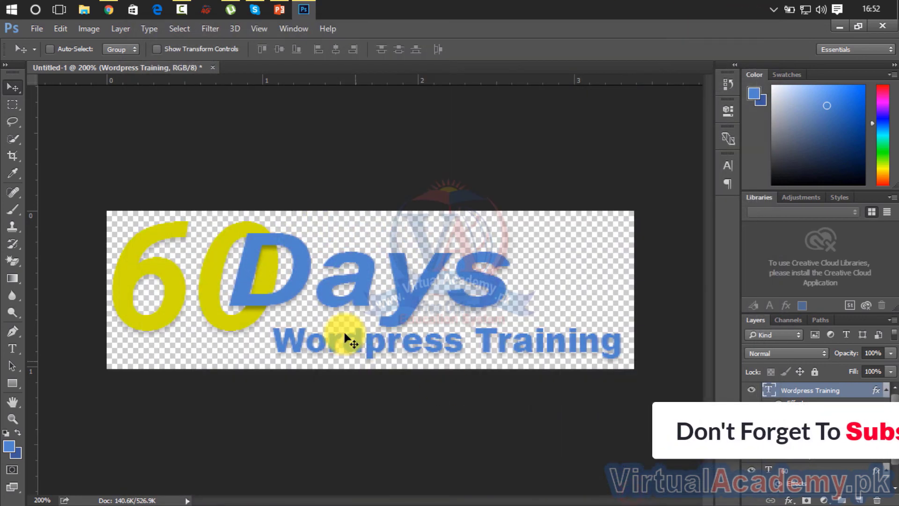
Step: Try rotating the "Days" text about 13 degrees counterclockwise
right_click(360, 302)
key("Escape")
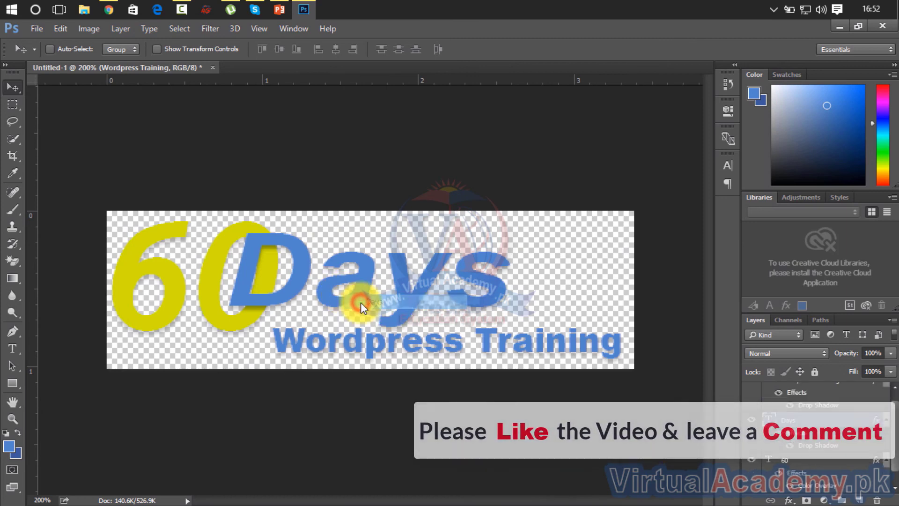
left_click(361, 302, "ctrl")
key("ctrl+t")
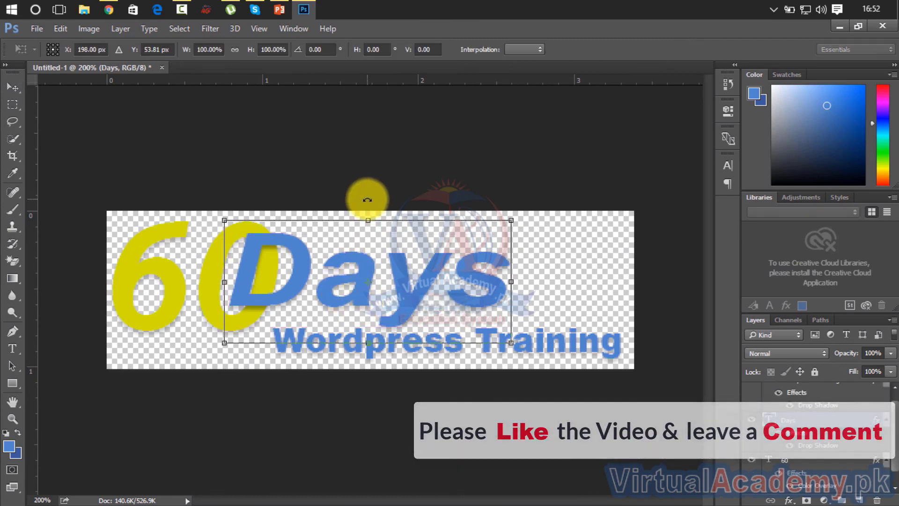
left_click_drag(361, 194, 340, 170)
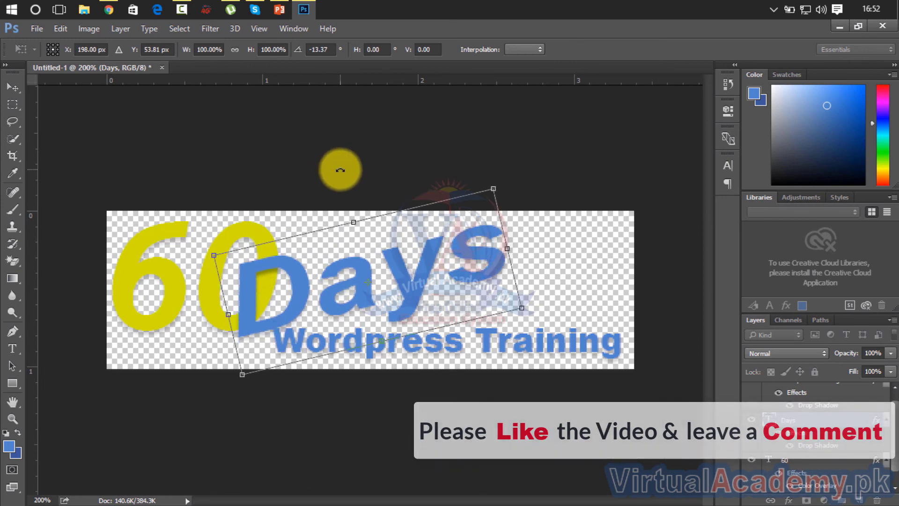
key("Escape")
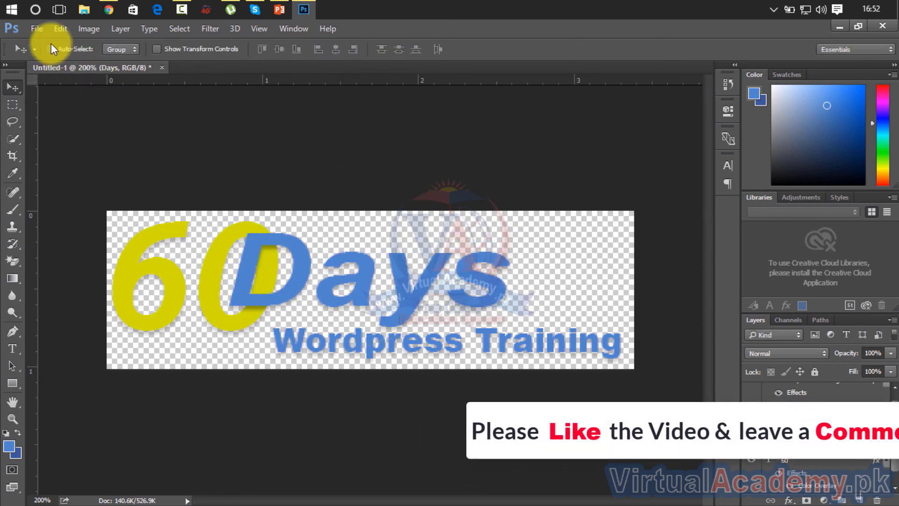
Step: Export the logo with Save for Web as a transparent PNG-24 named "Logo" on the Desktop
left_click(36, 28)
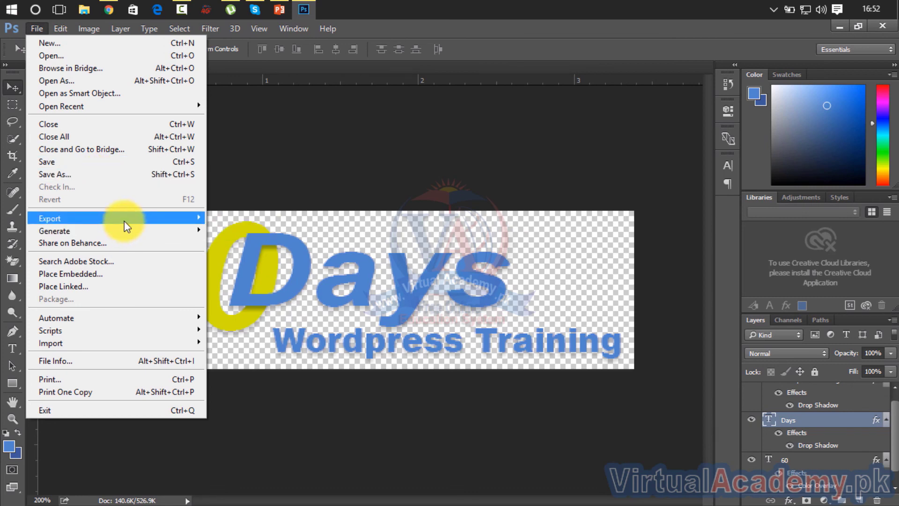
mouse_move(134, 214)
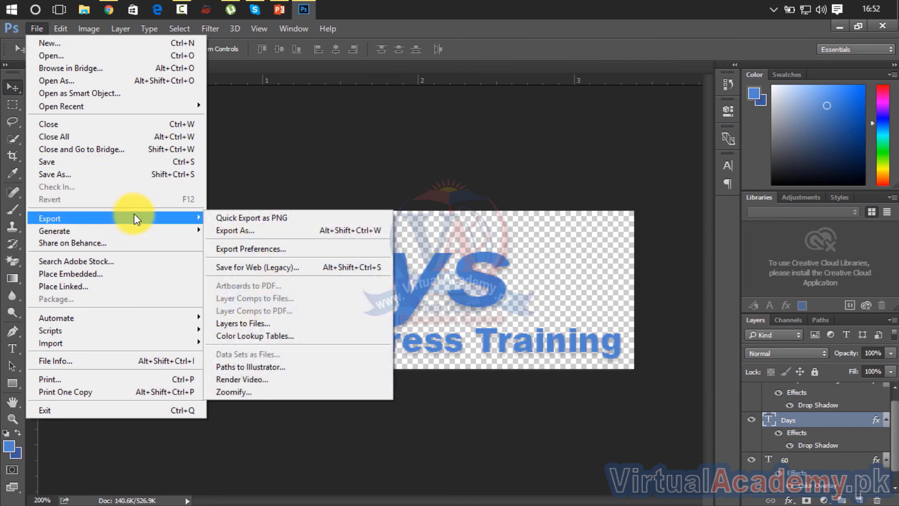
left_click(289, 267)
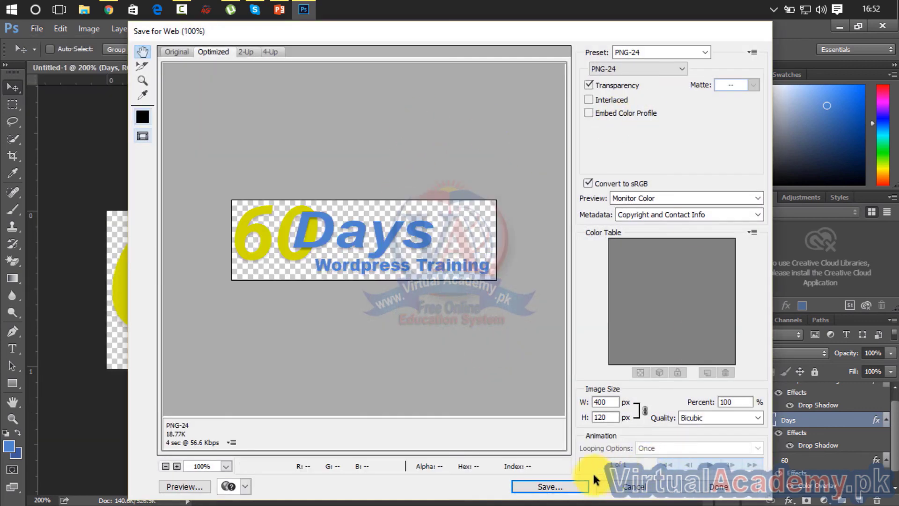
left_click(566, 488)
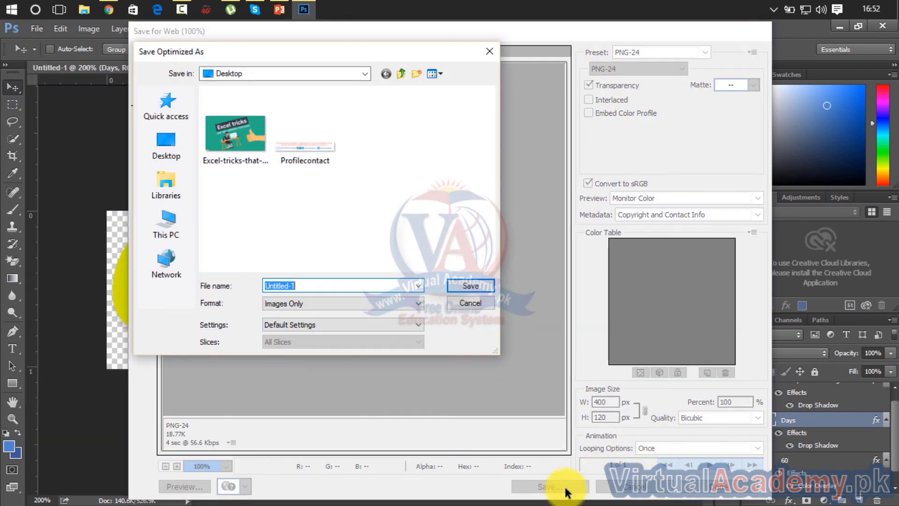
left_click(174, 146)
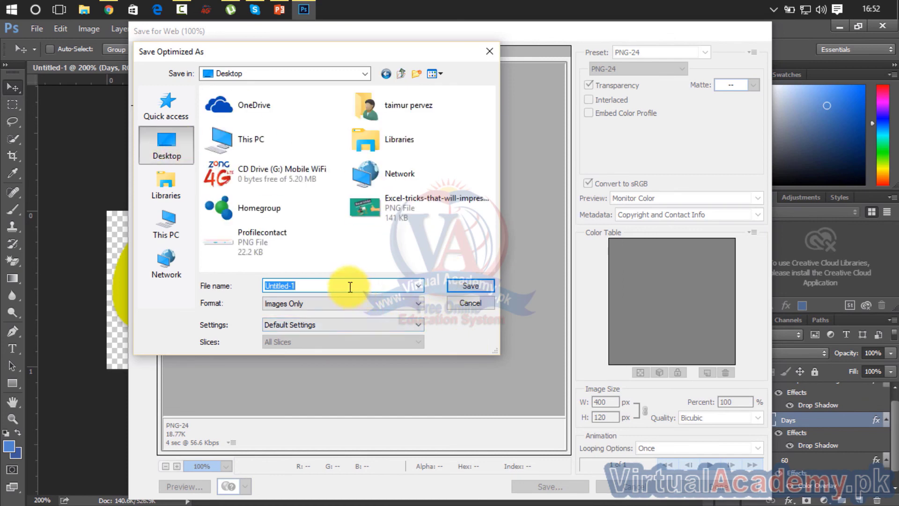
type("Logo")
left_click(488, 285)
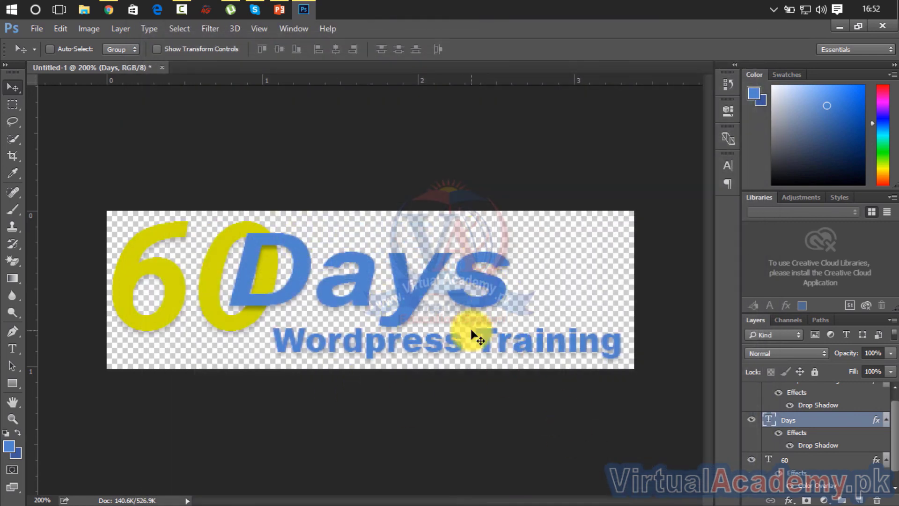
Step: Quit Photoshop without saving the document, and maximize the Chrome window showing the local WordPress site
left_click(882, 27)
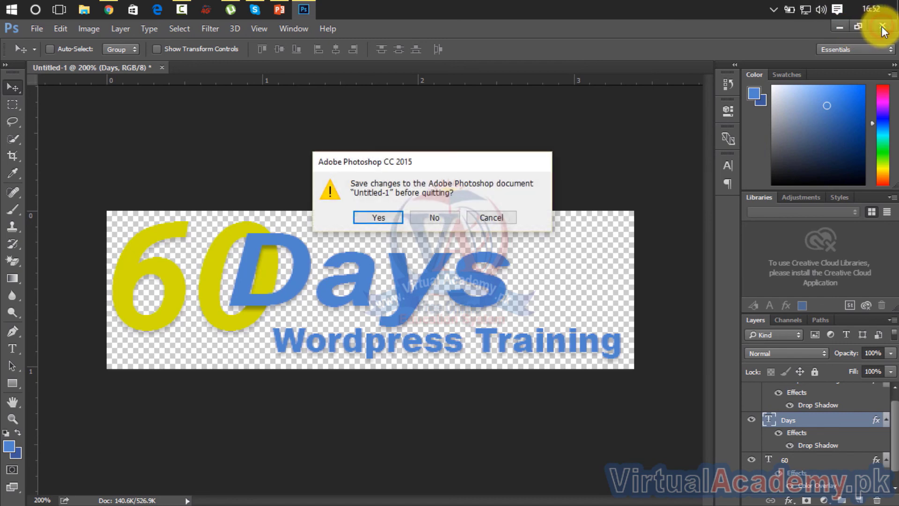
left_click(446, 227)
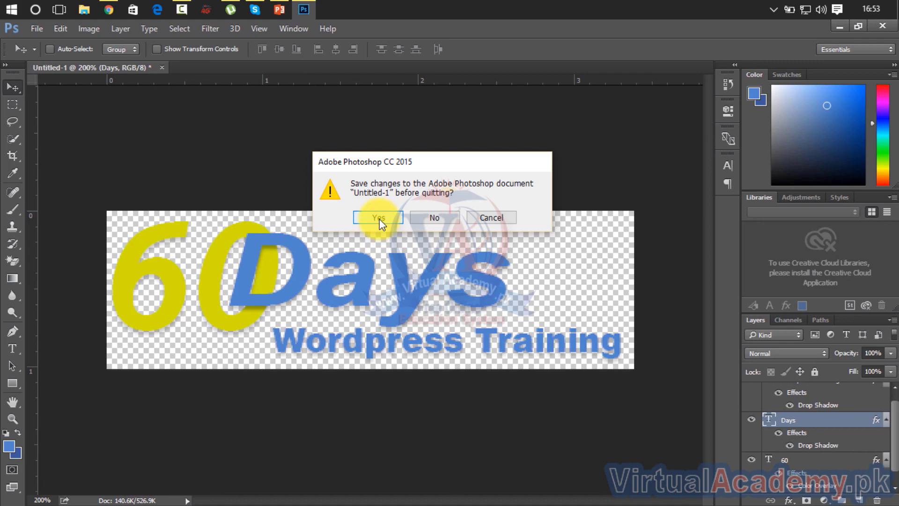
left_click(426, 223)
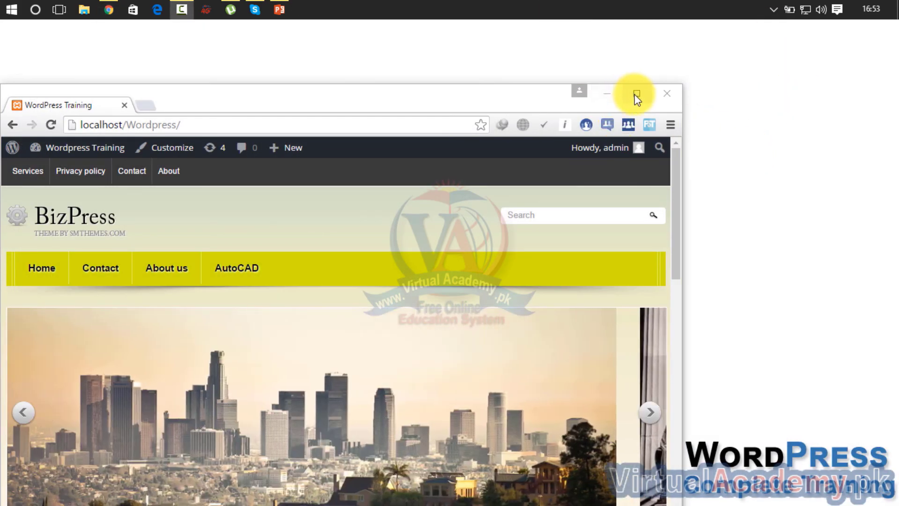
left_click(635, 94)
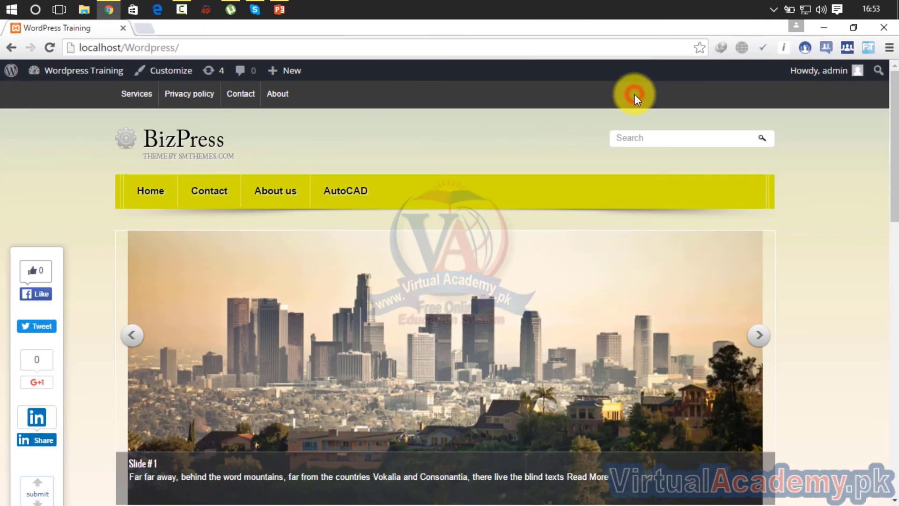